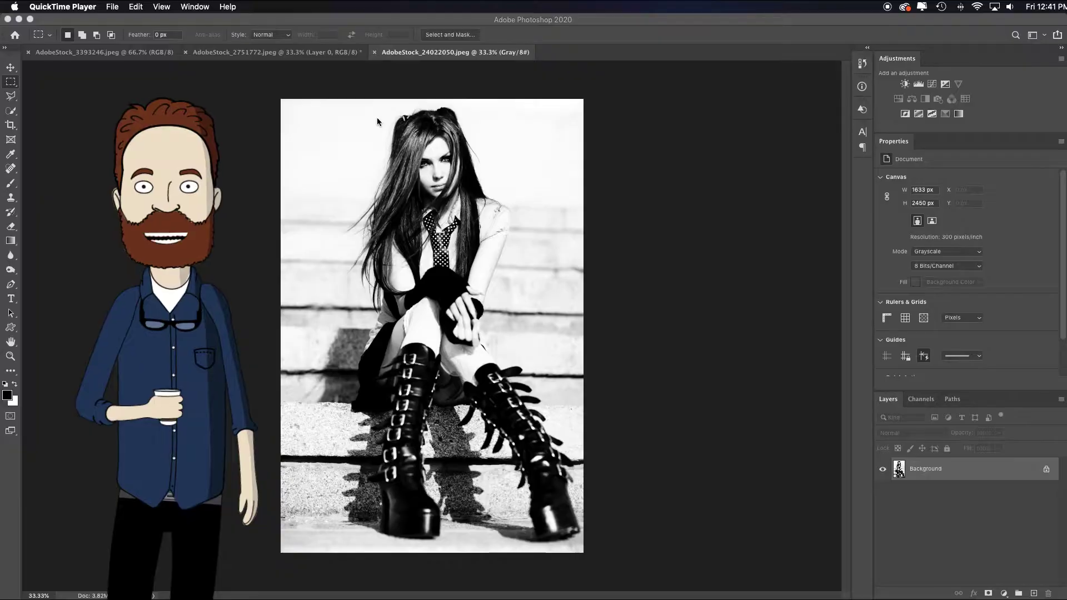
Step: Return to the grayscale portrait in Photoshop and frame a 4:5, 1080 × 1350 crop on it
click(126, 54)
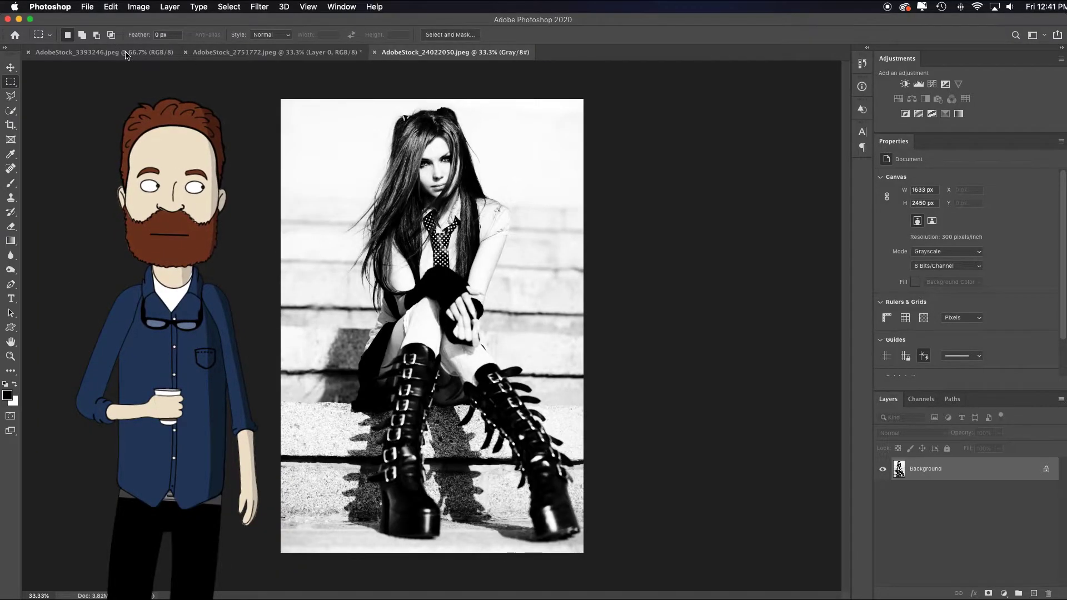
click(222, 54)
click(419, 56)
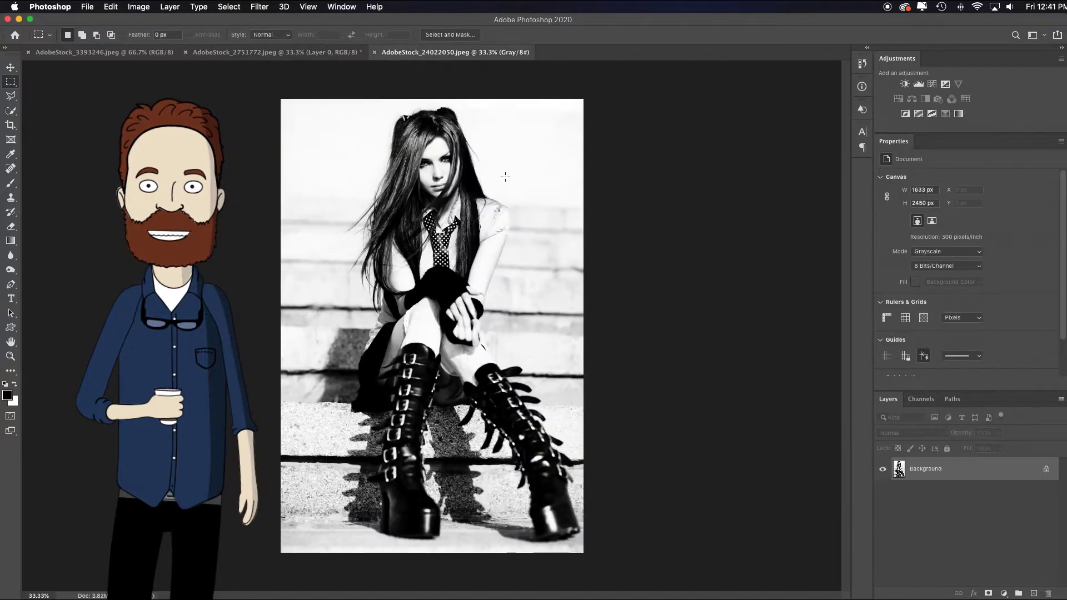
click(10, 126)
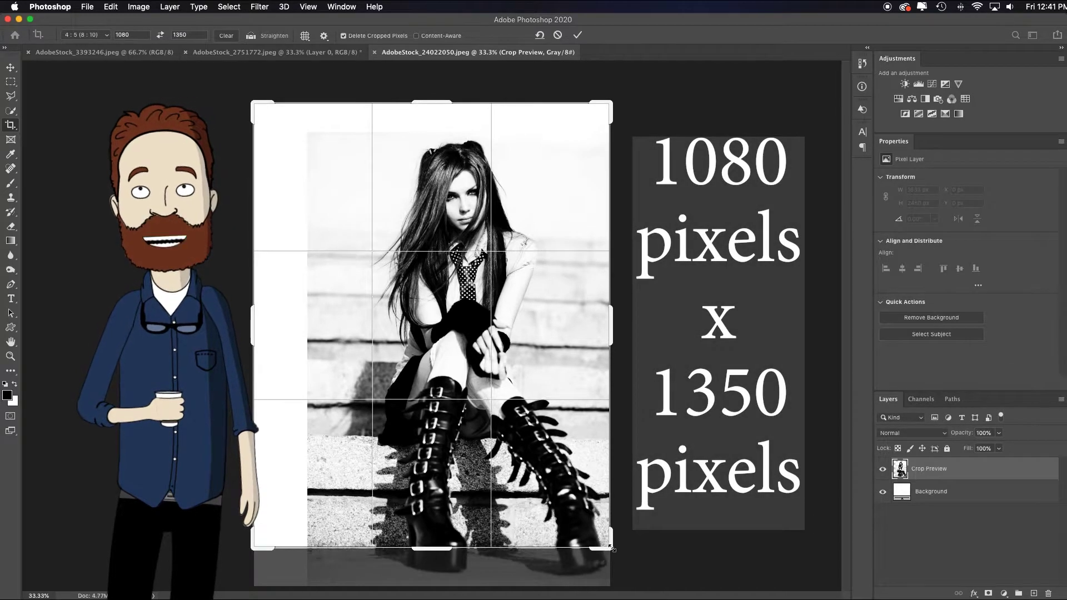
Step: Enlarge the 4:5 crop frame past the photo's edges onto blank canvas and commit it
drag(612, 549, 624, 567)
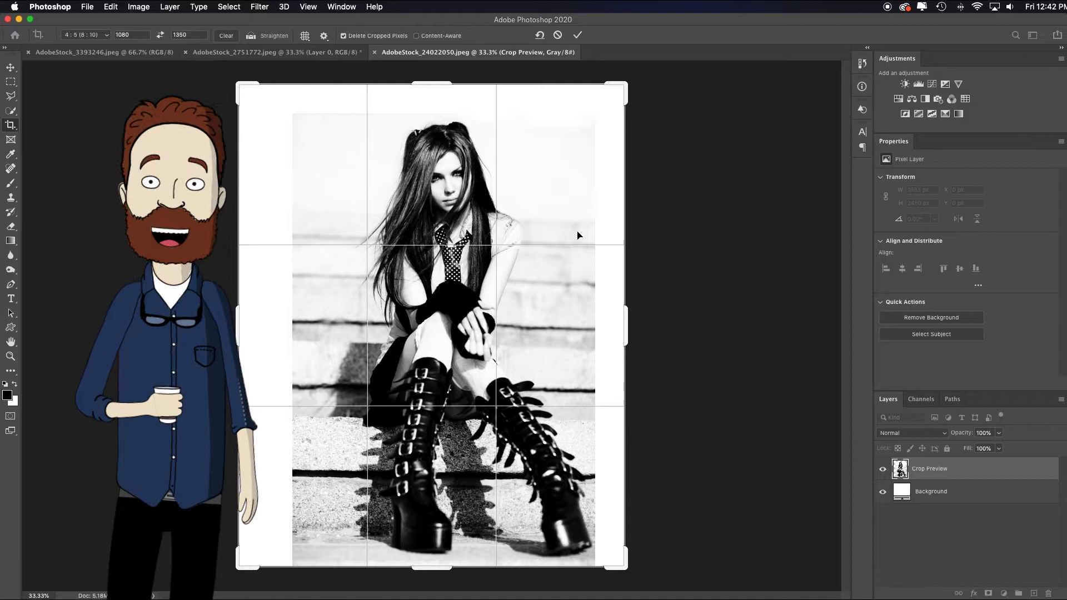
key(Return)
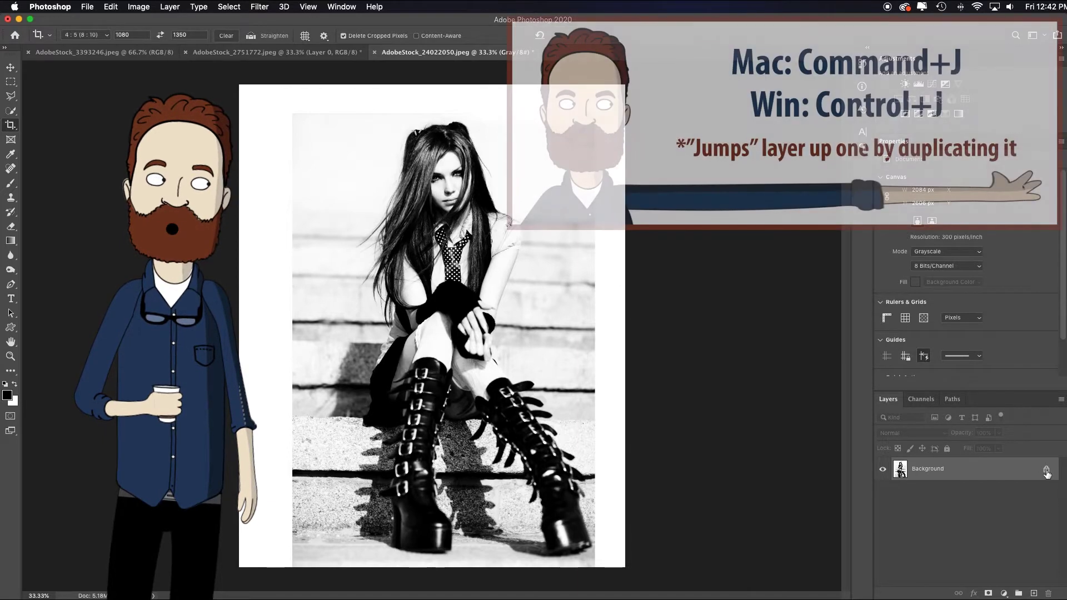
Step: Duplicate the portrait layer and select the white left, top and right margins
key(super+j)
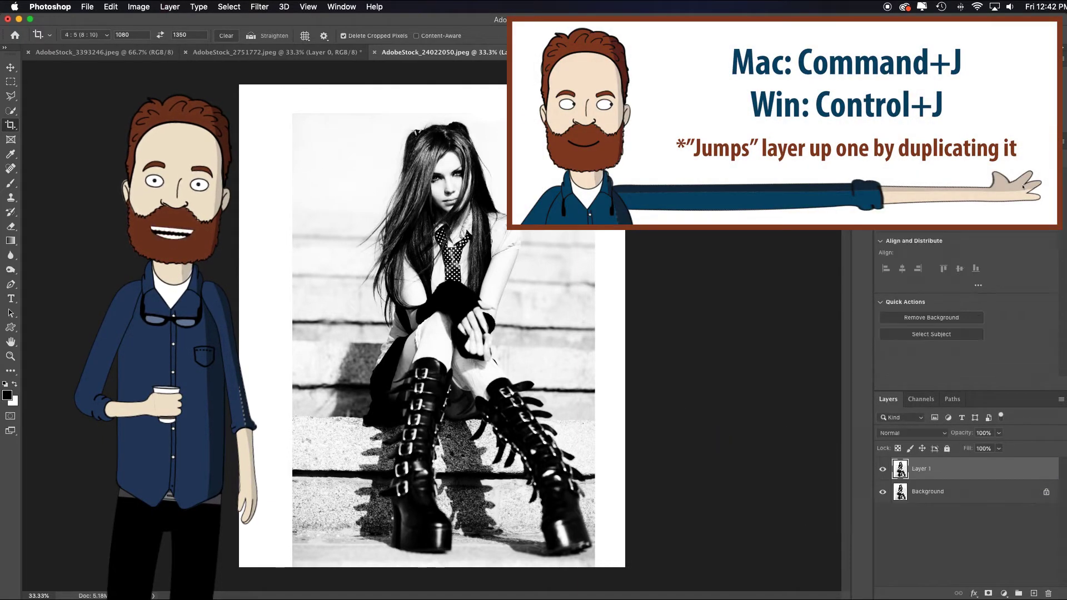
key(m)
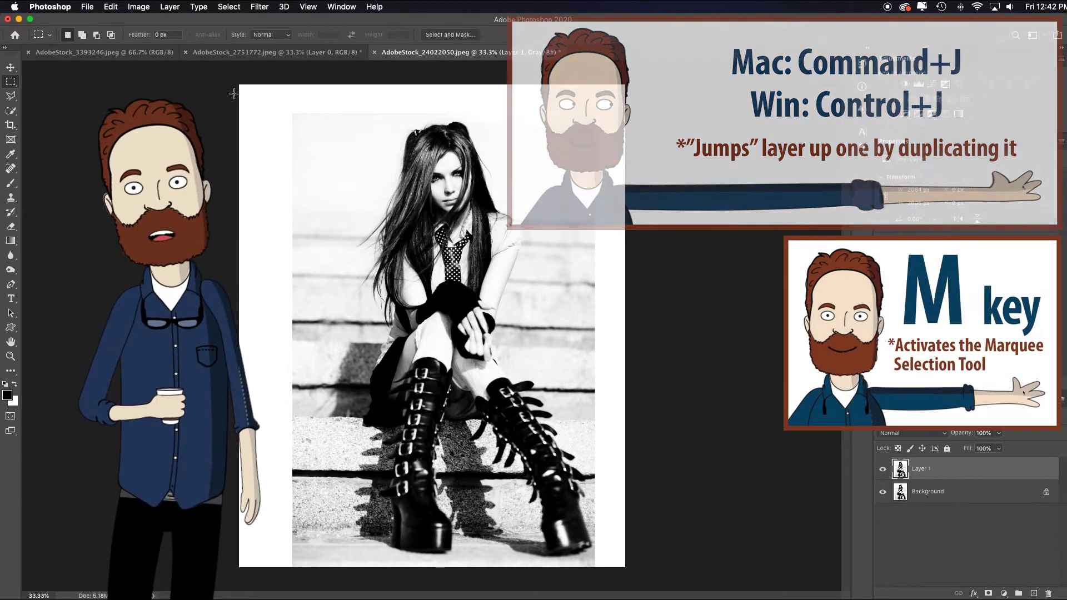
drag(239, 84, 297, 575)
drag(223, 73, 648, 113)
drag(593, 75, 667, 578)
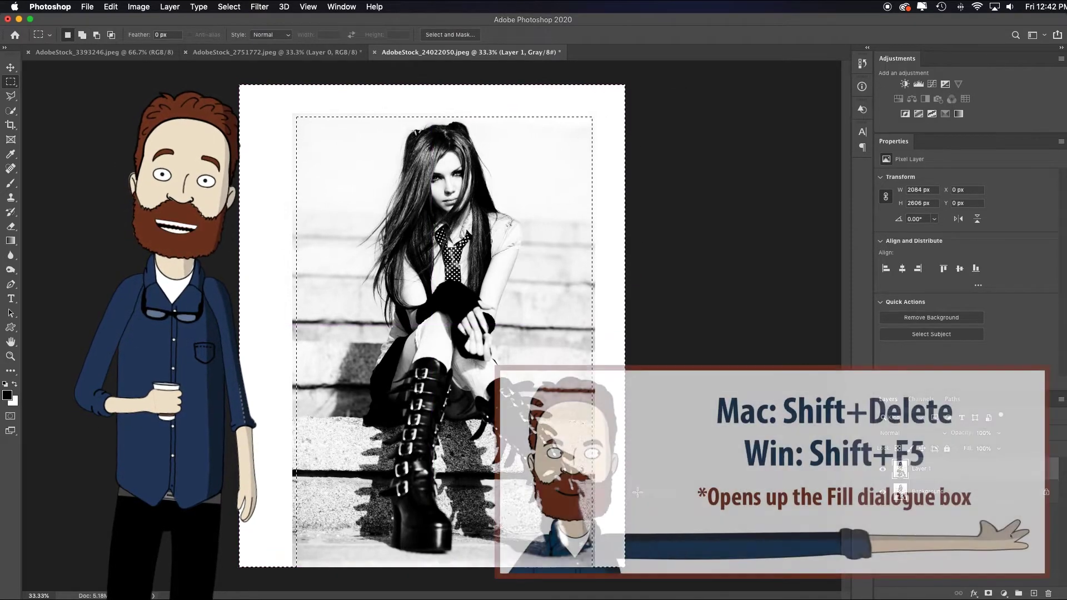
Step: Fill the selected margins with Content-Aware fill
key(shift+Delete)
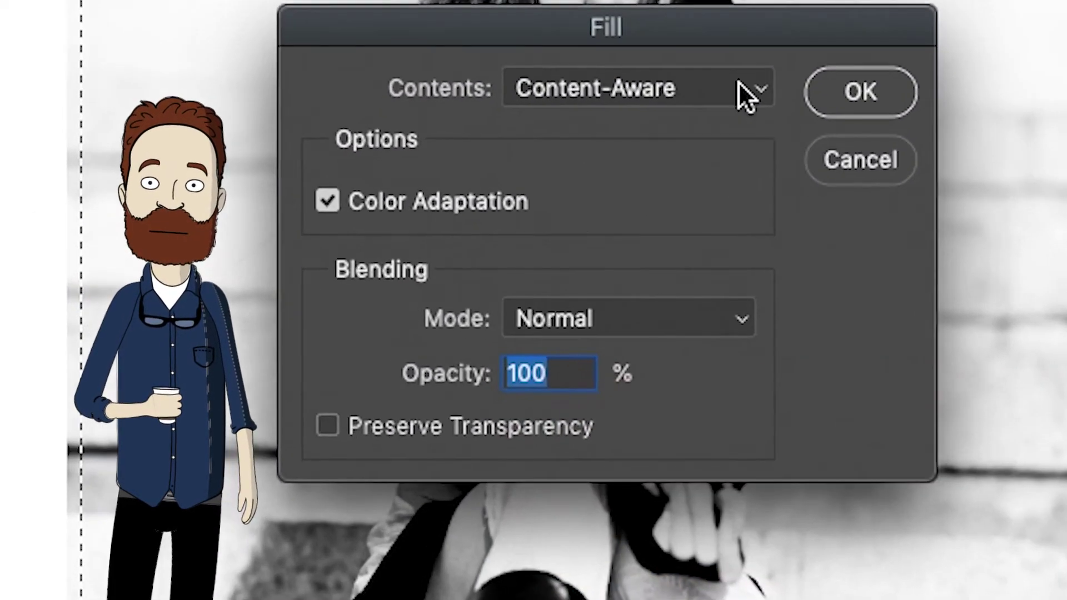
click(632, 144)
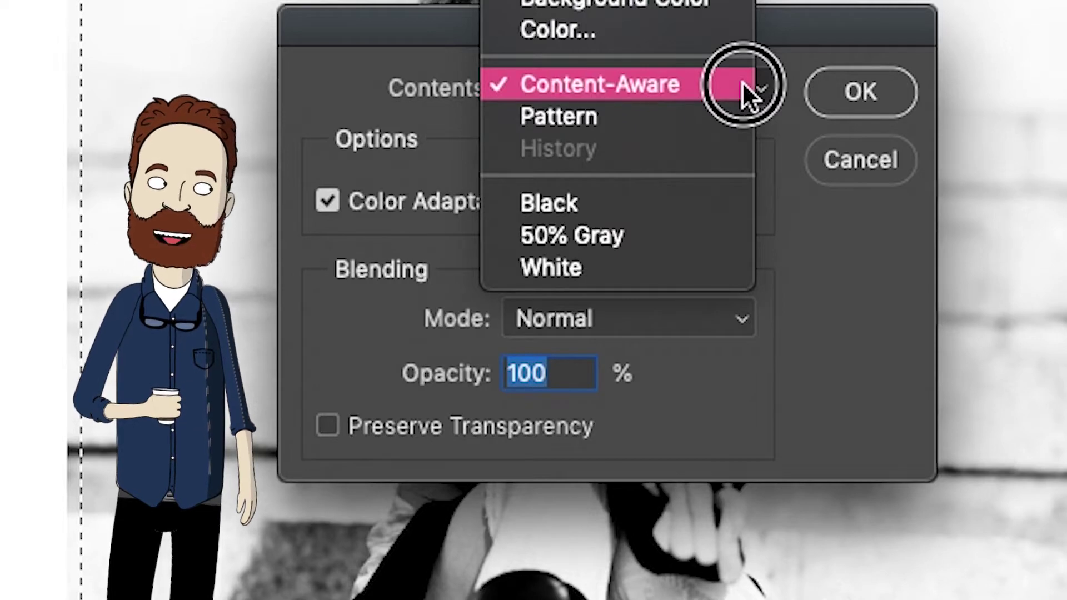
click(748, 94)
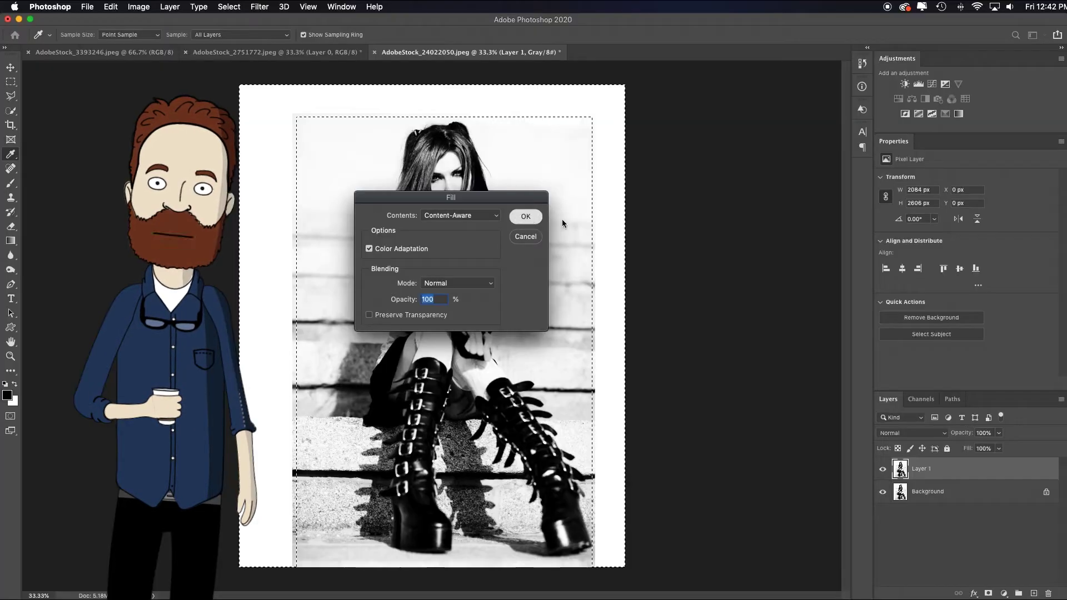
key(Return)
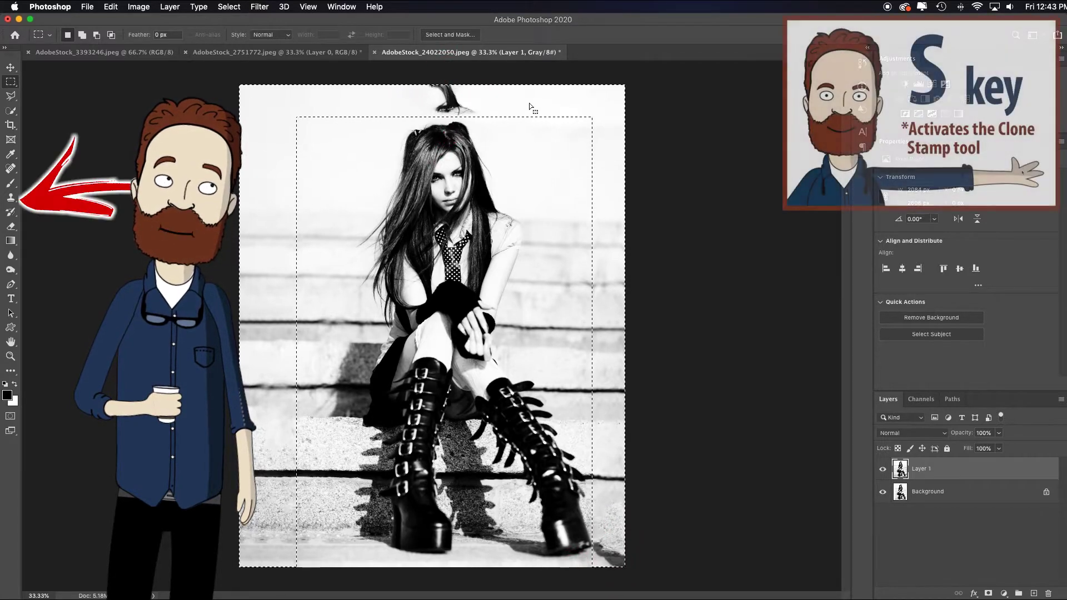
Step: Clone Stamp away the stray hair at the top edge and the bottom-corner artefacts, then deselect
key(s)
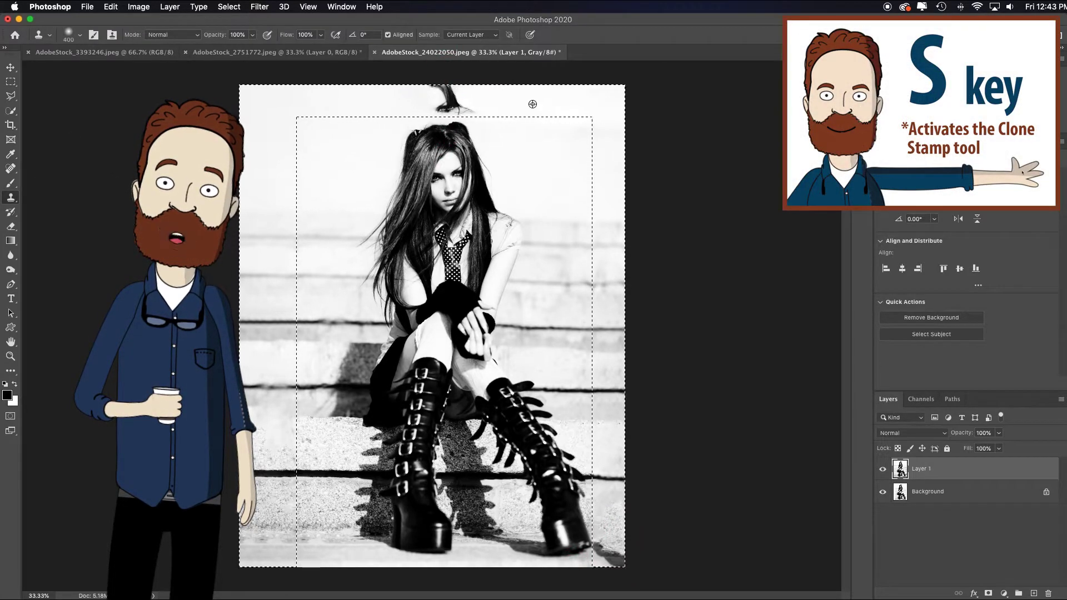
alt+click(542, 101)
mouse_move(446, 101)
mouse_down()
mouse_move(441, 95)
mouse_move(498, 96)
mouse_up()
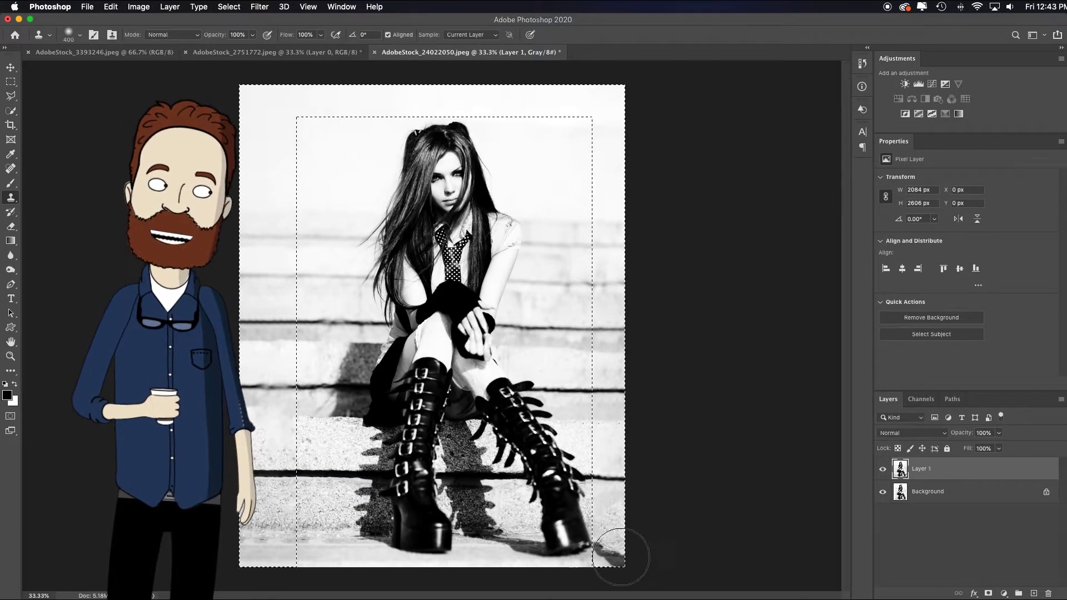
alt+click(269, 551)
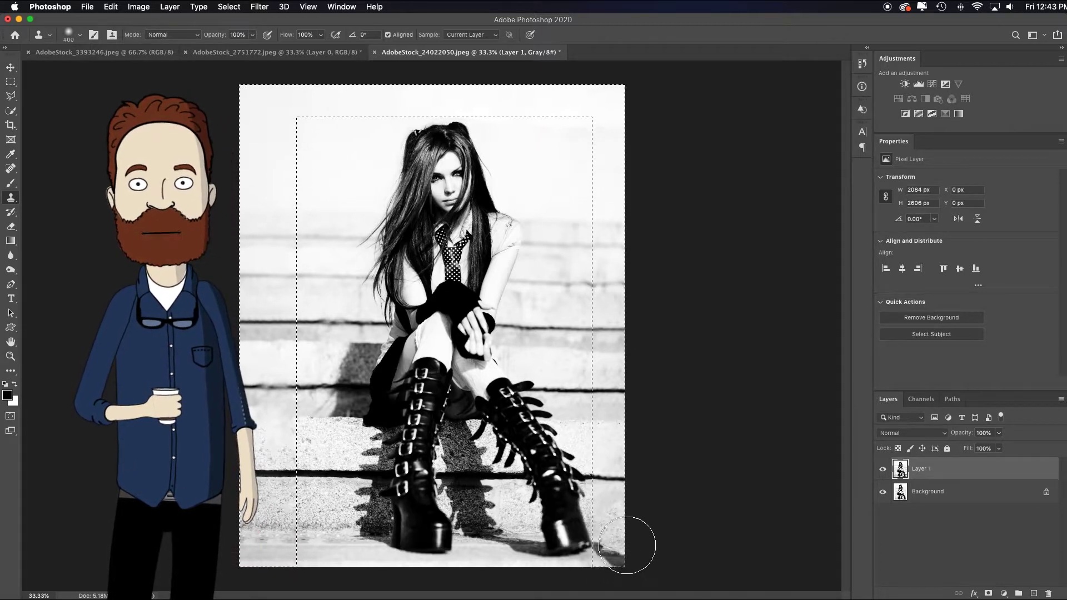
key(super+d)
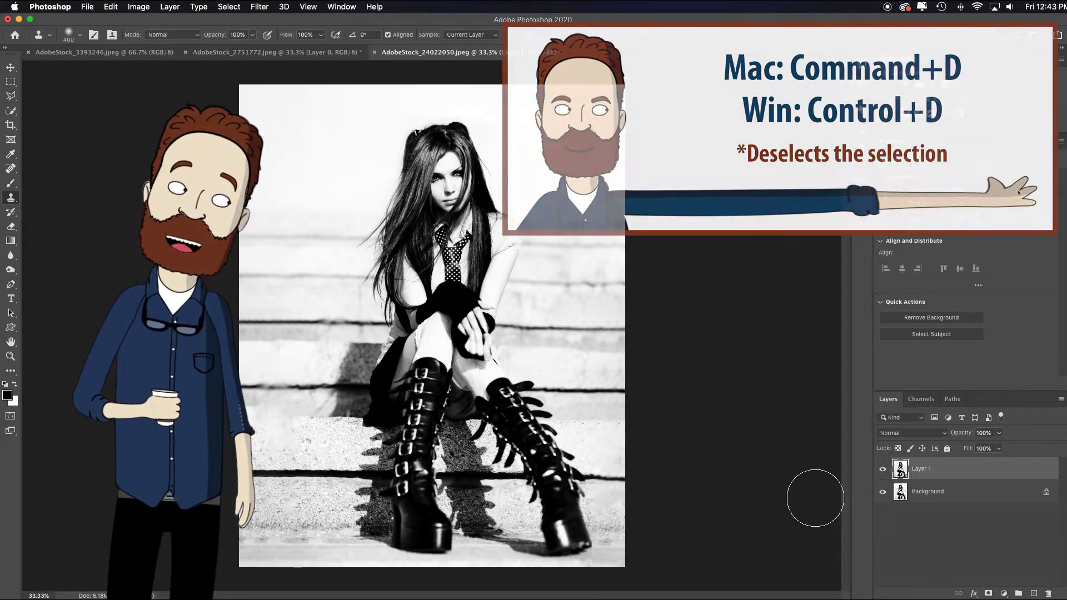
Step: Quick-select the girl's hair, arms and right shoulder
click(12, 112)
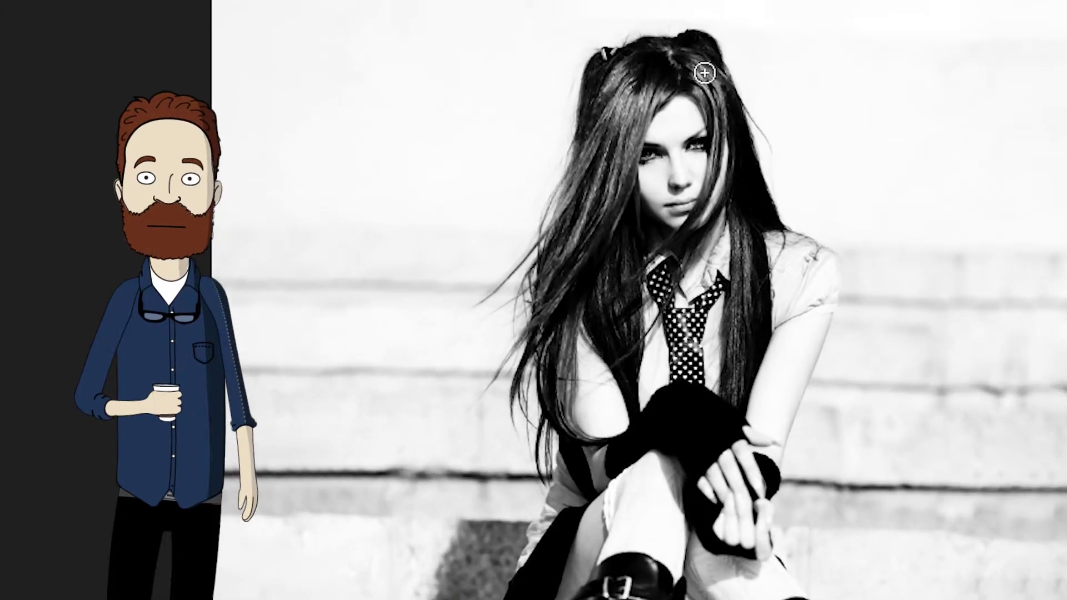
drag(465, 140, 424, 135)
mouse_move(620, 67)
mouse_down()
mouse_move(598, 400)
mouse_move(702, 133)
mouse_up()
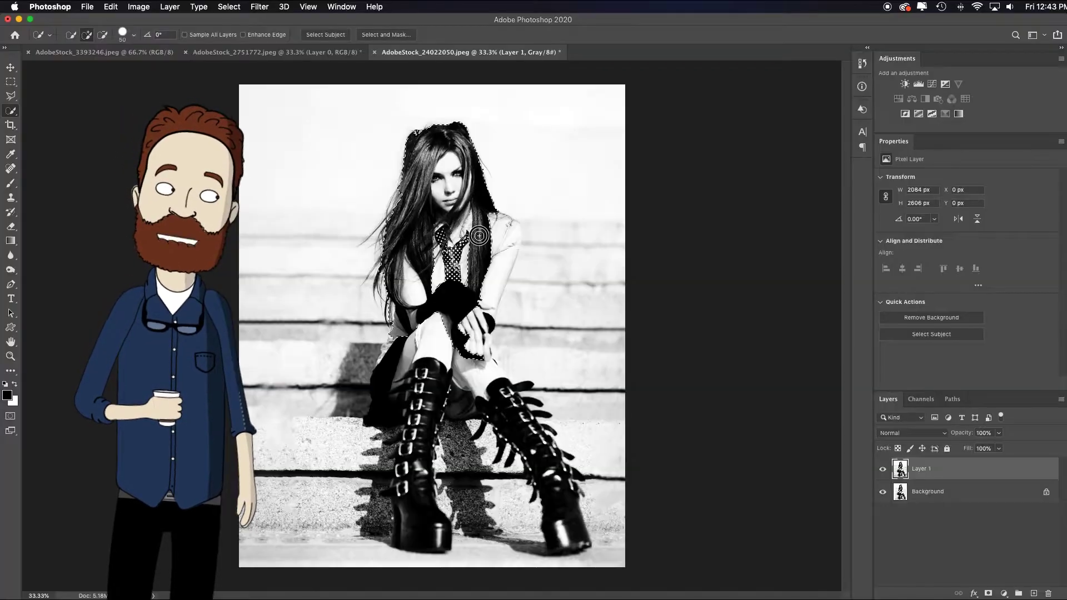
drag(460, 167, 512, 226)
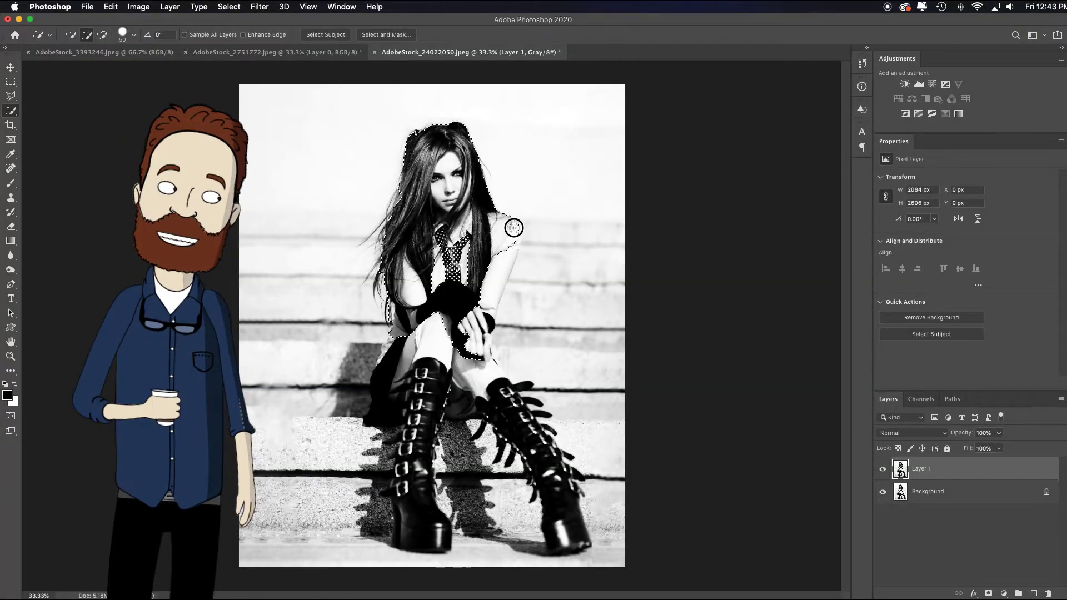
Step: Refine the hair edges in Select and Mask and output to a new layer with layer mask
click(386, 35)
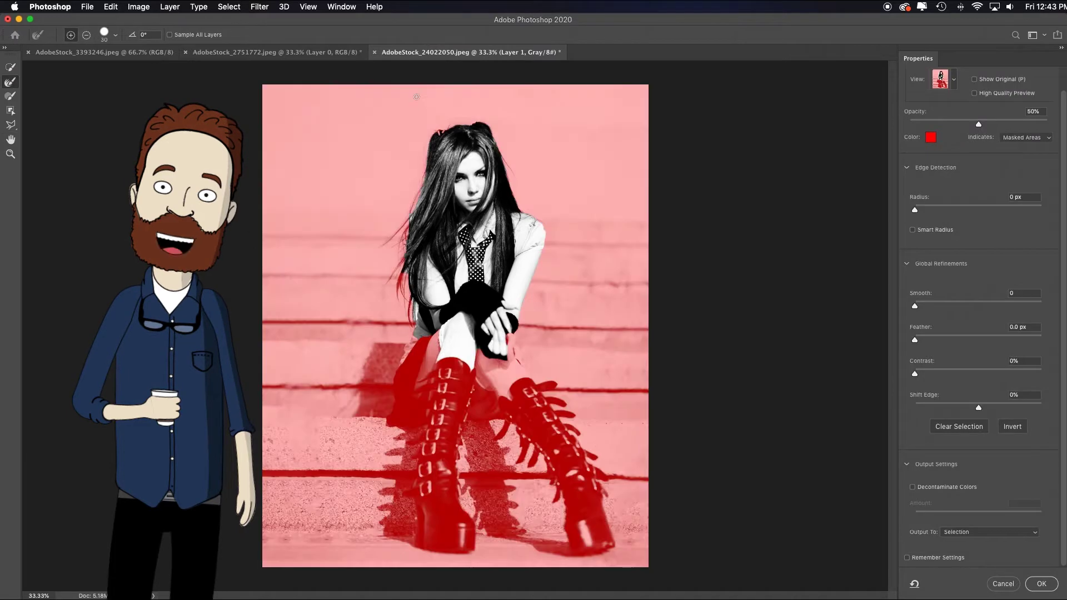
click(15, 85)
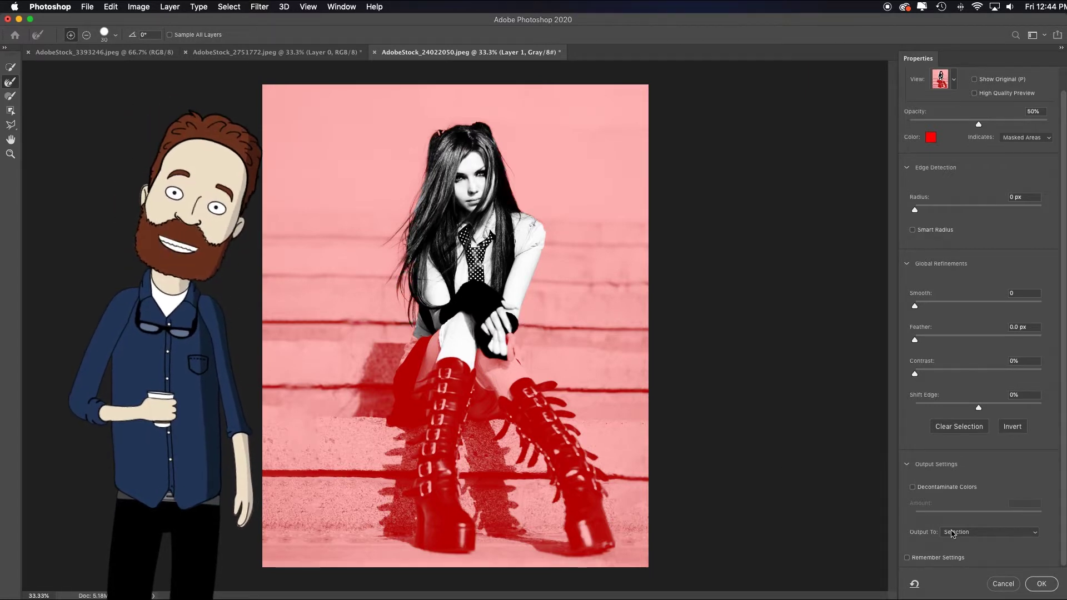
click(1021, 535)
click(1020, 534)
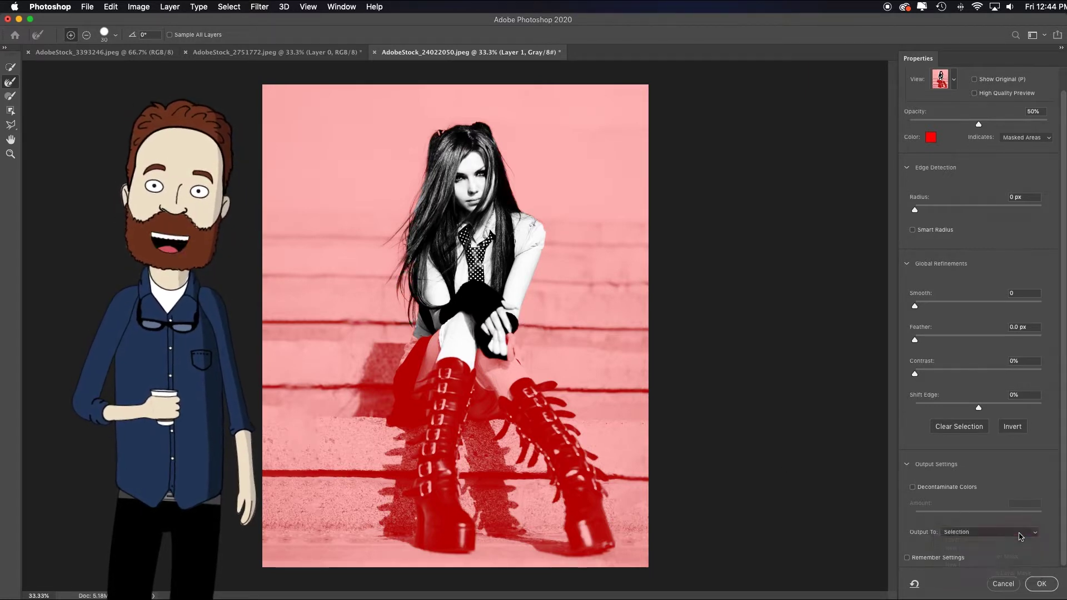
click(1020, 534)
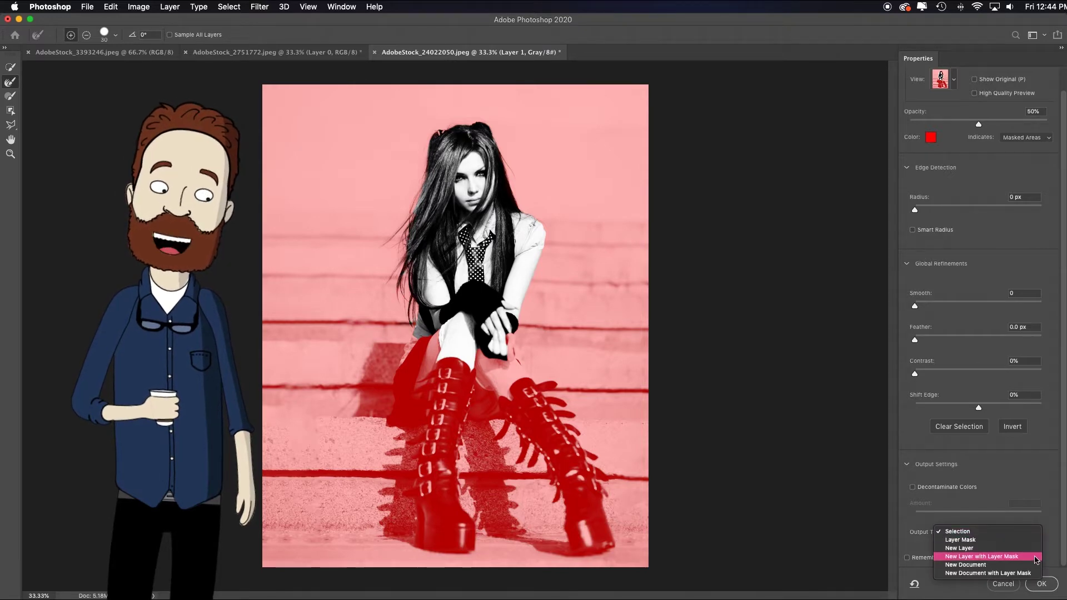
click(1037, 556)
click(1041, 583)
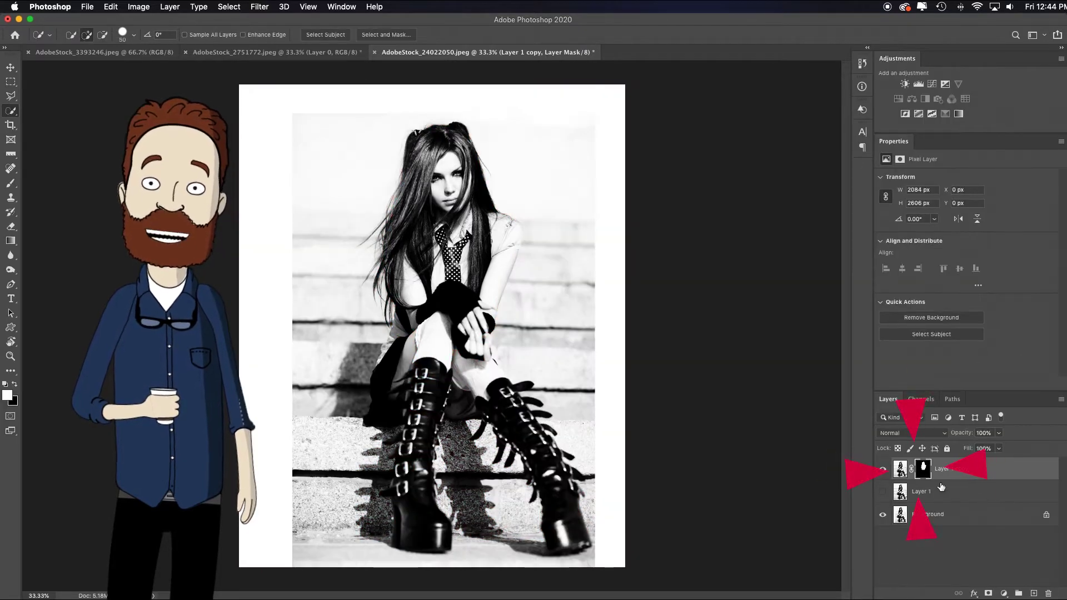
Step: Unhide Layer 1 and look over the graffiti and grunge texture documents
click(882, 493)
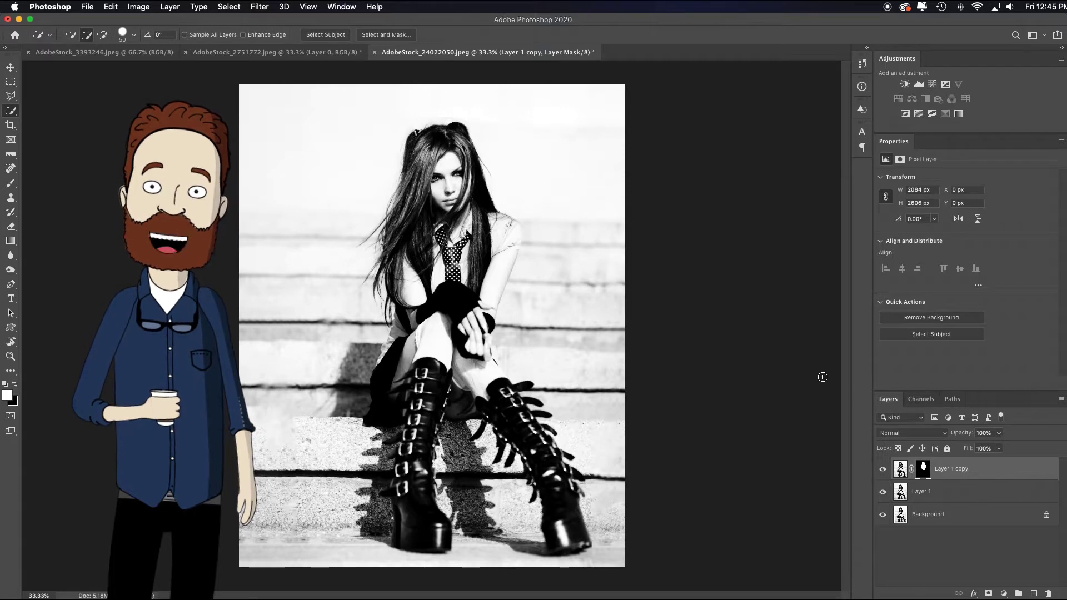
key(ctrl+shift+Tab)
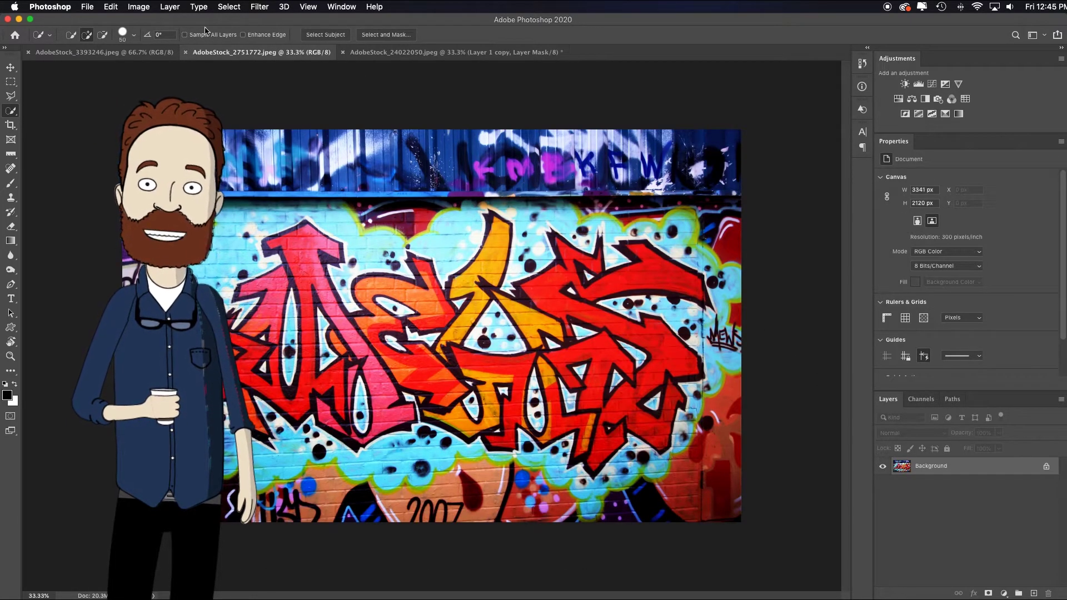
key(ctrl+shift+Tab)
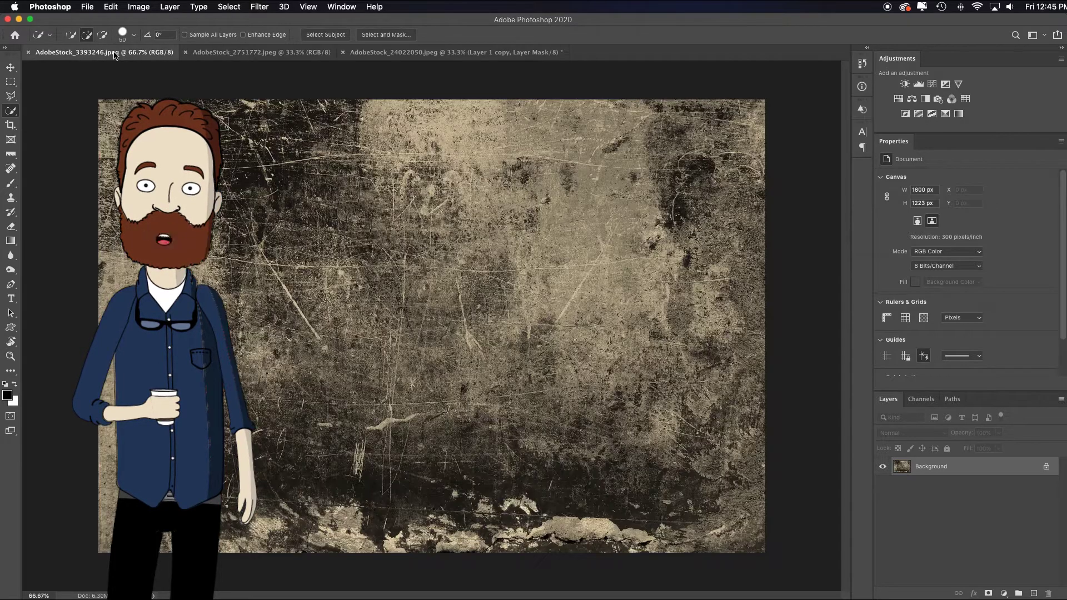
click(402, 56)
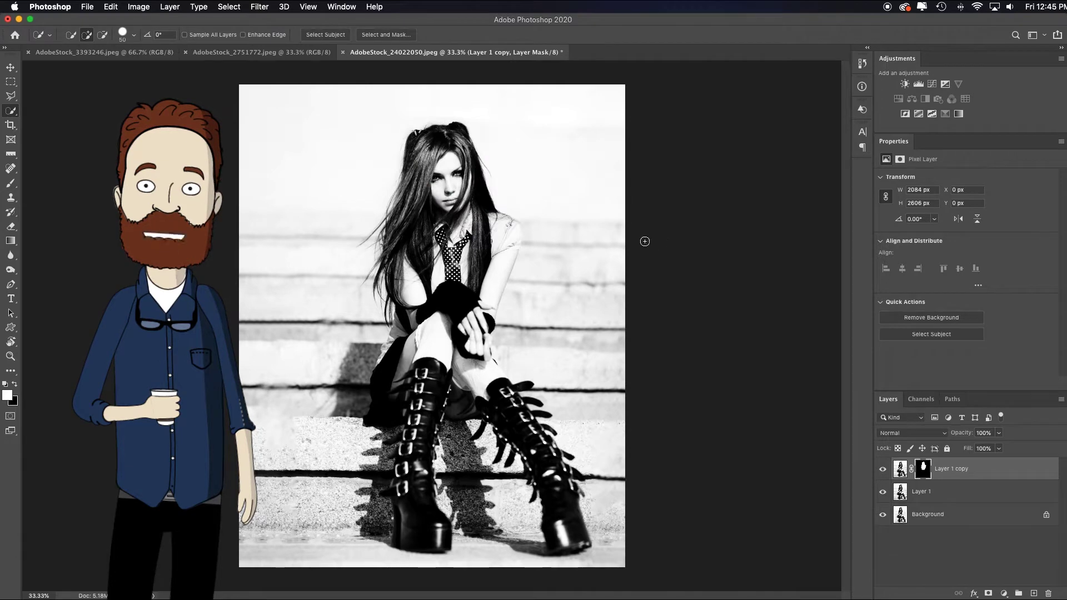
Step: Straighten the graffiti photo with the Ruler tool and drop it beneath the masked Layer 1 copy
click(250, 52)
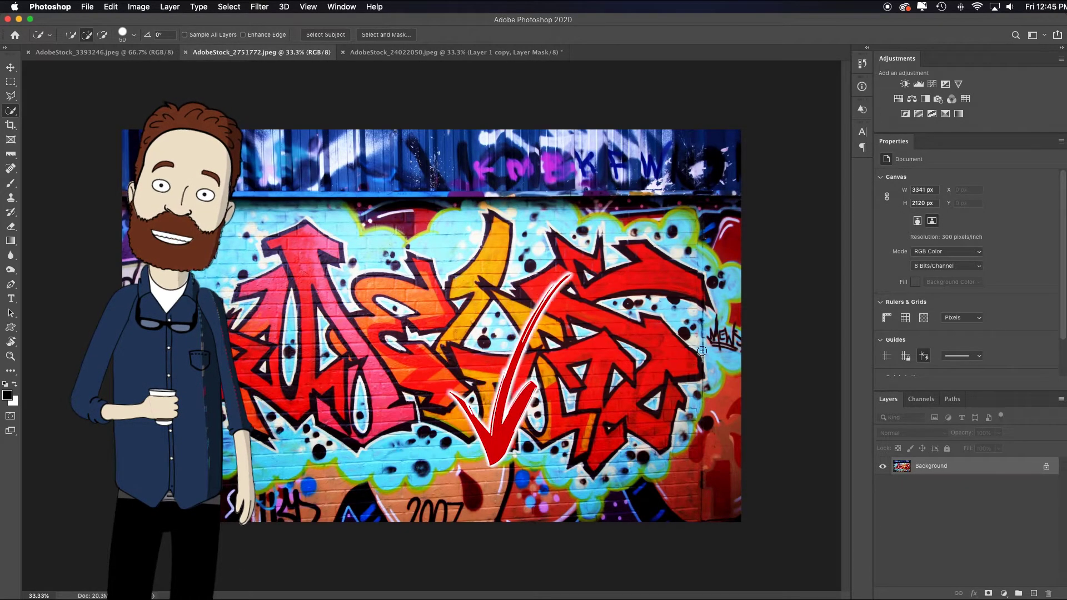
click(15, 159)
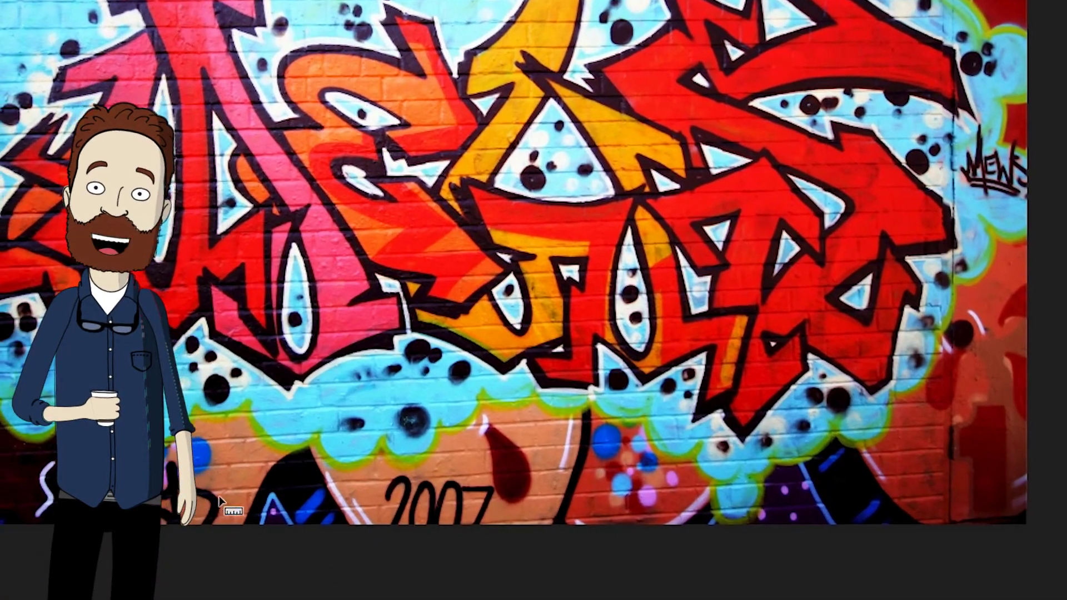
mouse_move(216, 492)
mouse_down()
mouse_move(409, 498)
mouse_move(805, 469)
mouse_move(961, 445)
mouse_up()
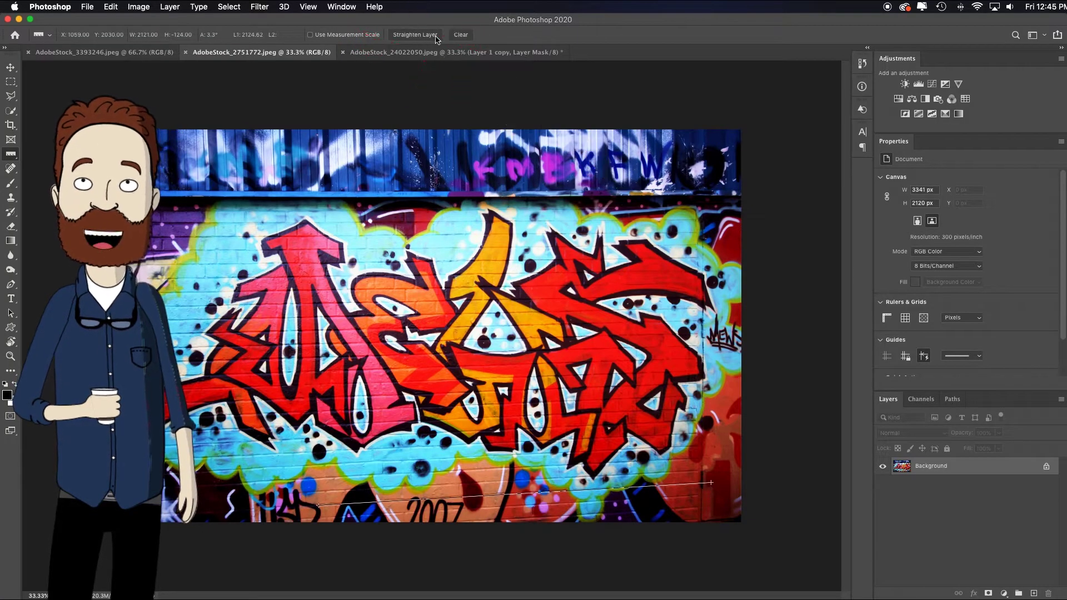
click(437, 39)
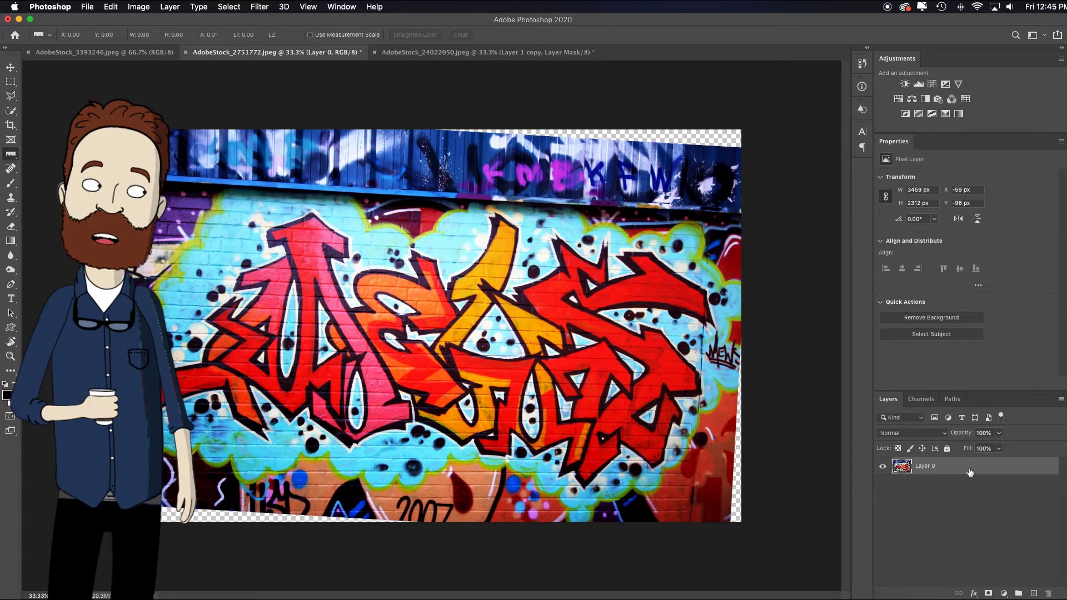
drag(969, 471, 457, 284)
drag(967, 470, 967, 495)
Step: Move the graffiti wall upward on the canvas, then hide Layer 2
key(v)
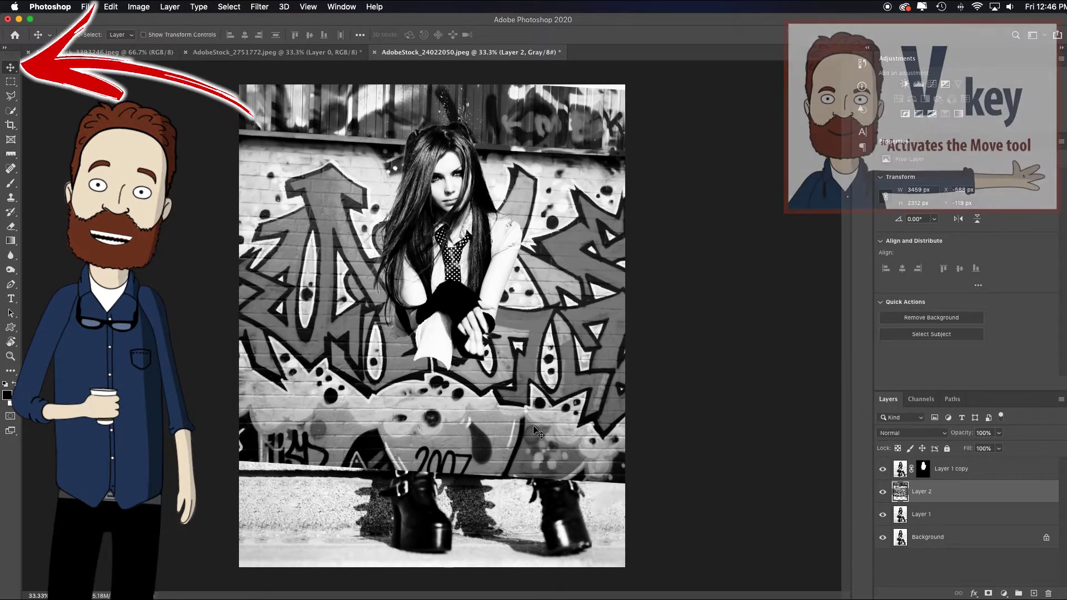
drag(526, 450, 542, 155)
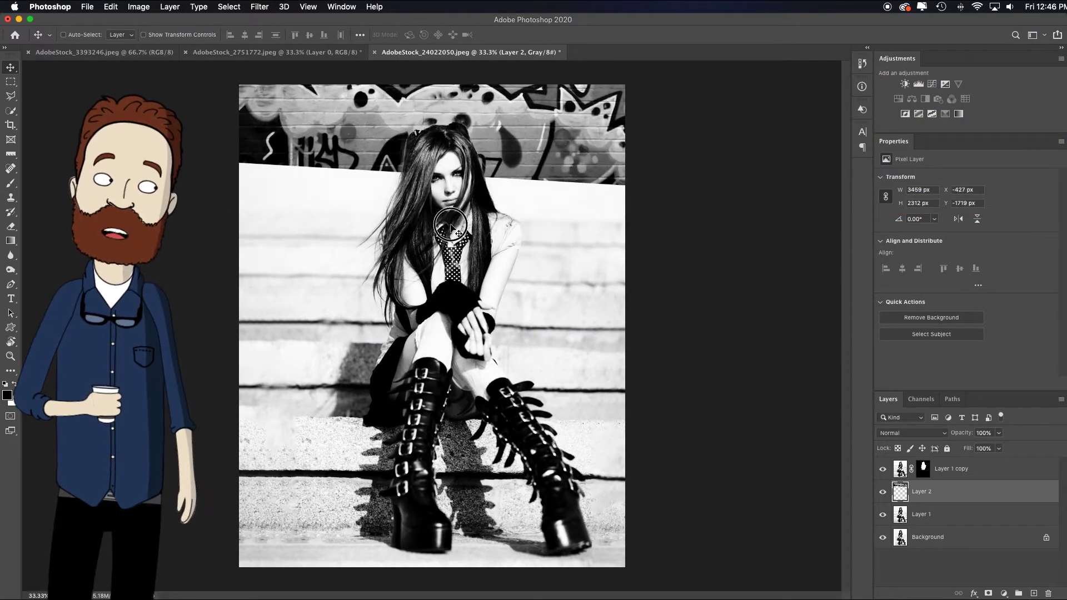
click(883, 496)
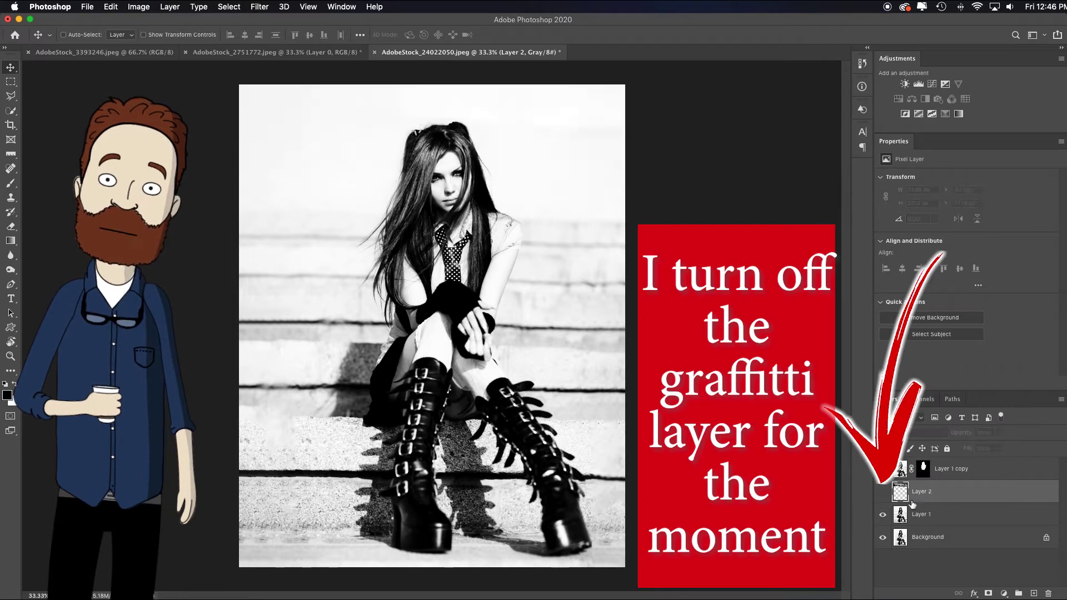
Step: Outline the top band of the photo with a Polygonal Lasso selection
click(11, 96)
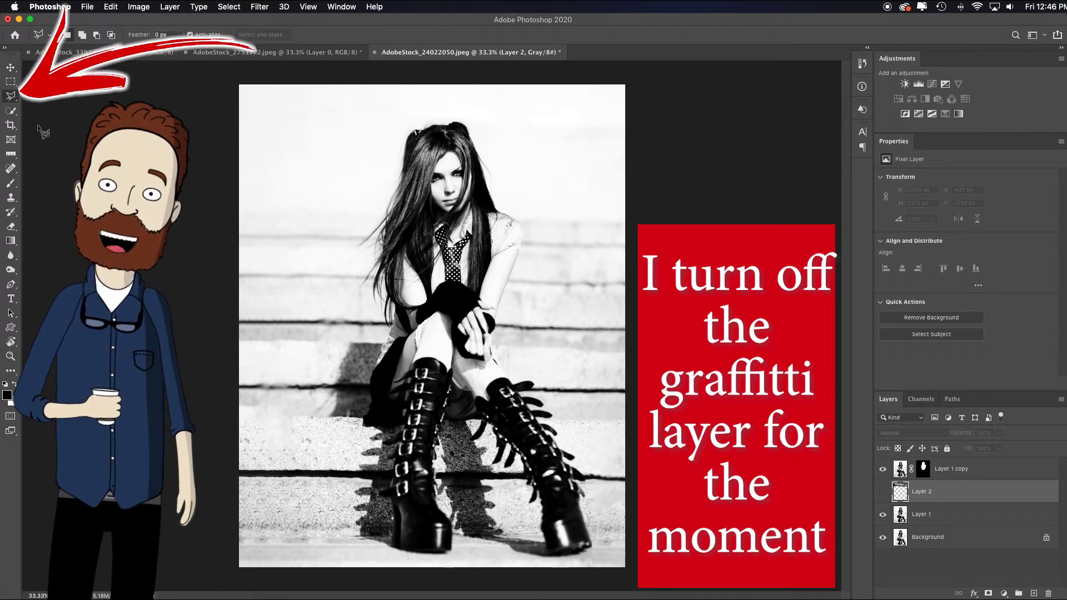
click(630, 225)
click(233, 212)
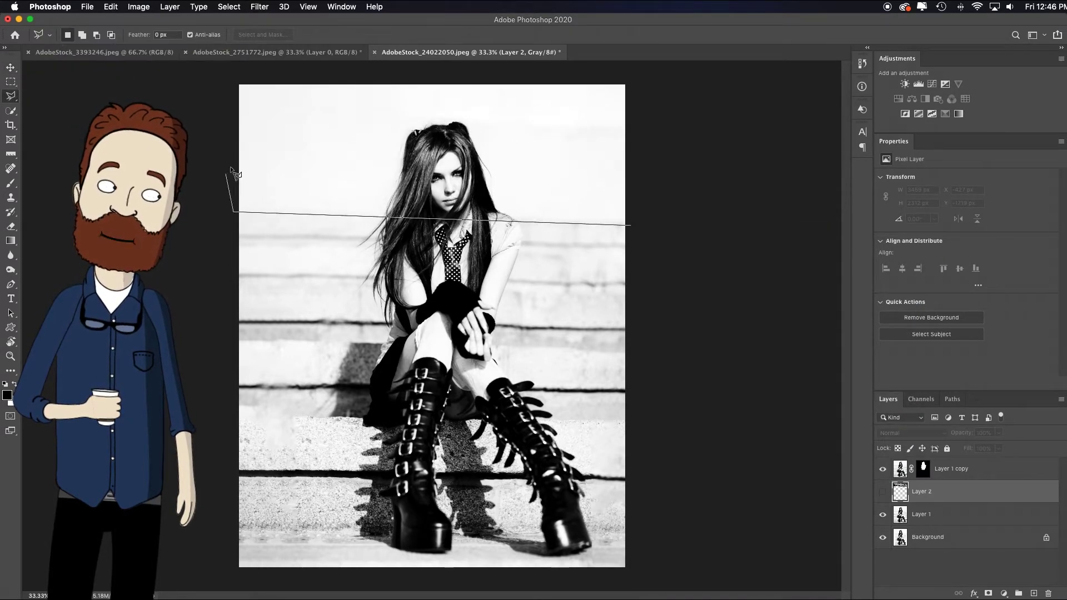
click(230, 74)
click(643, 83)
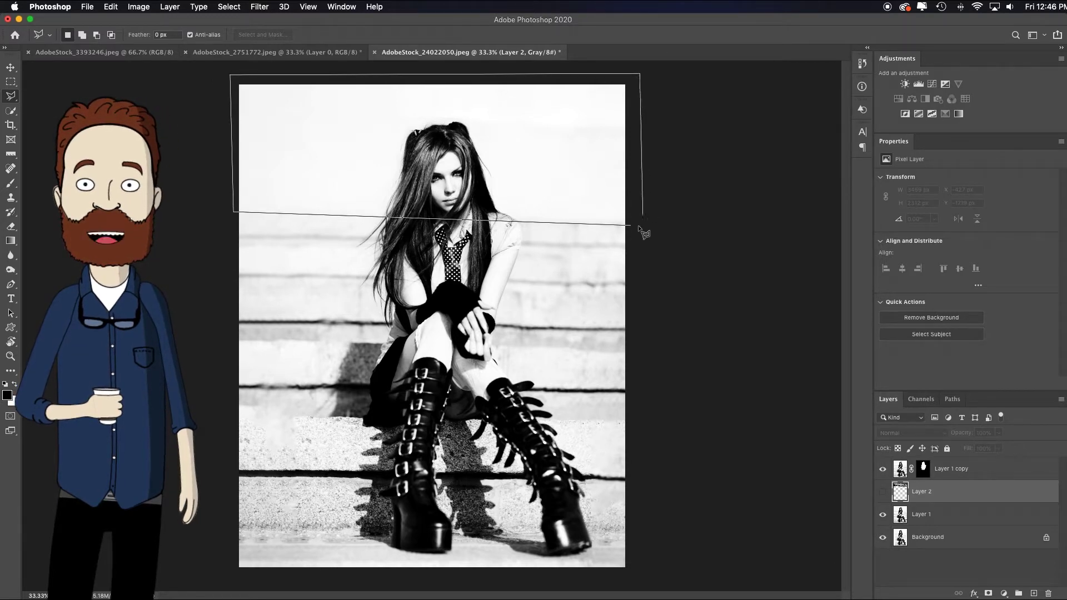
click(633, 226)
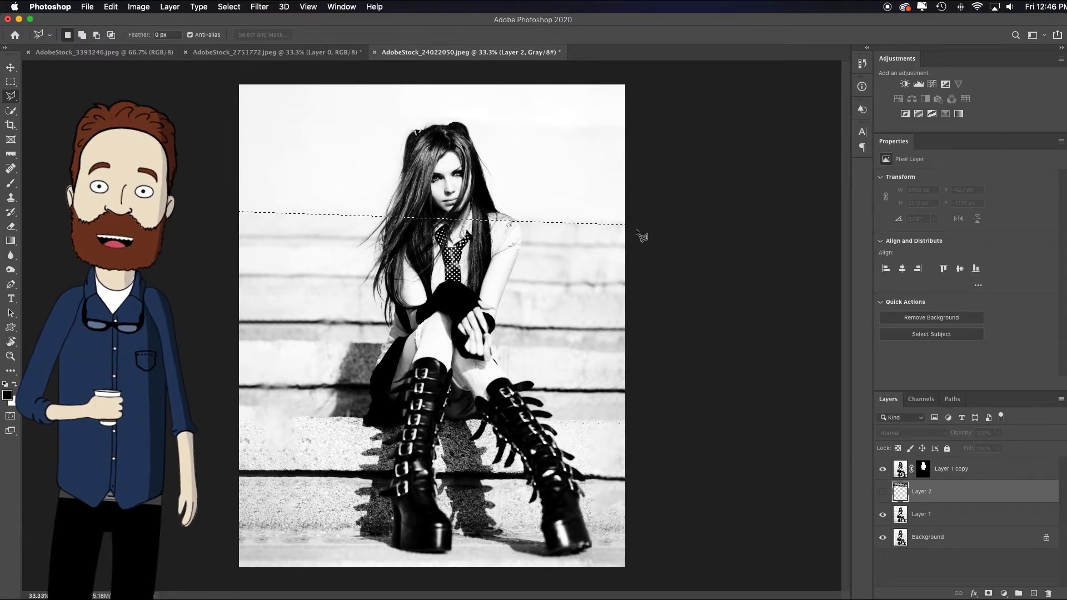
Step: Show Layer 2, mask it to the selected top band, and unlink the mask
click(882, 491)
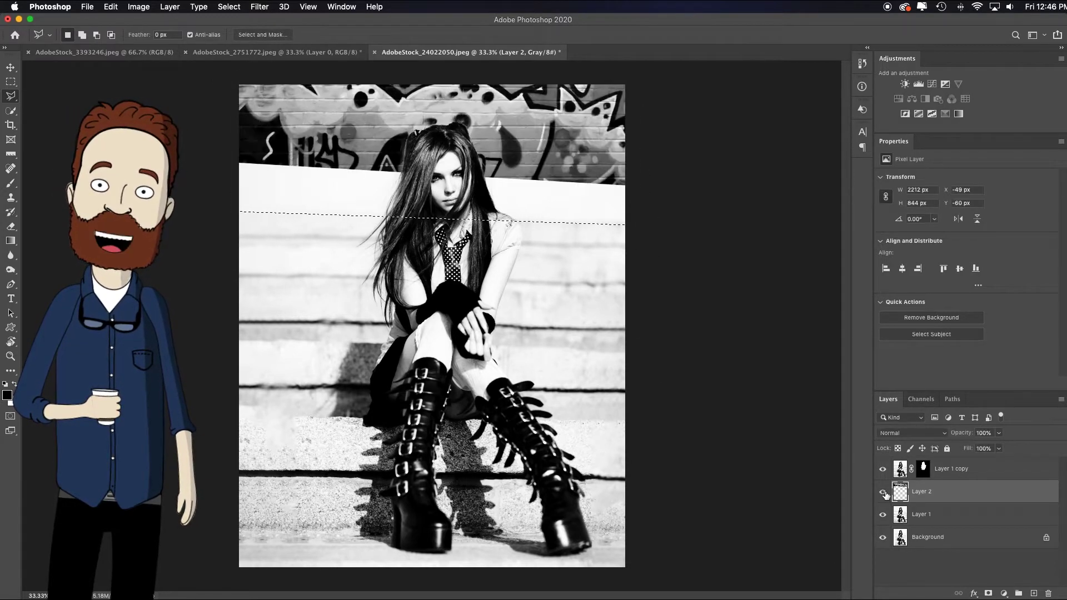
click(987, 593)
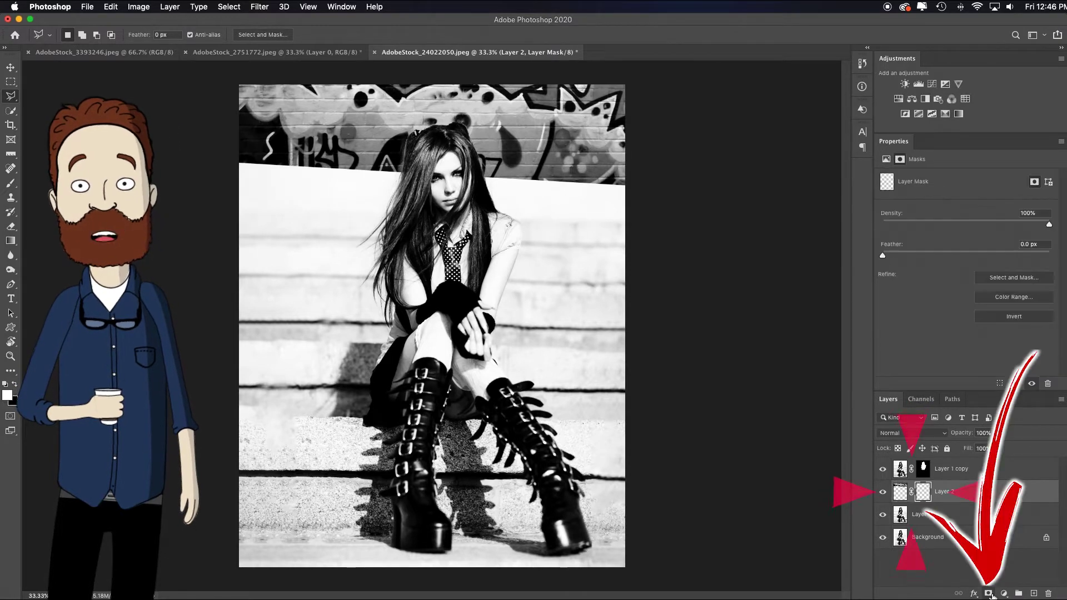
click(922, 493)
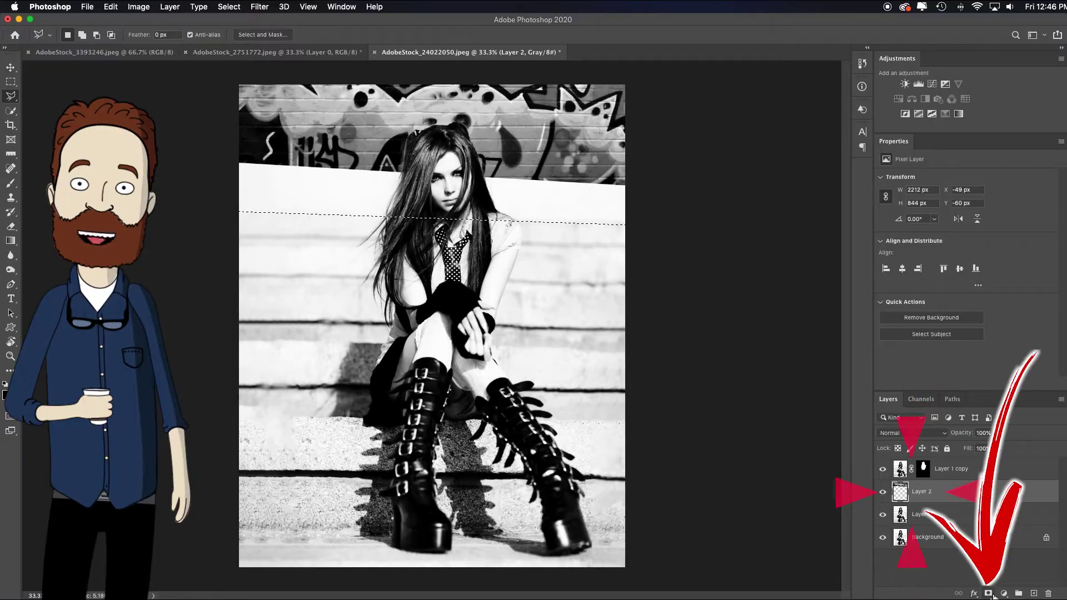
click(914, 492)
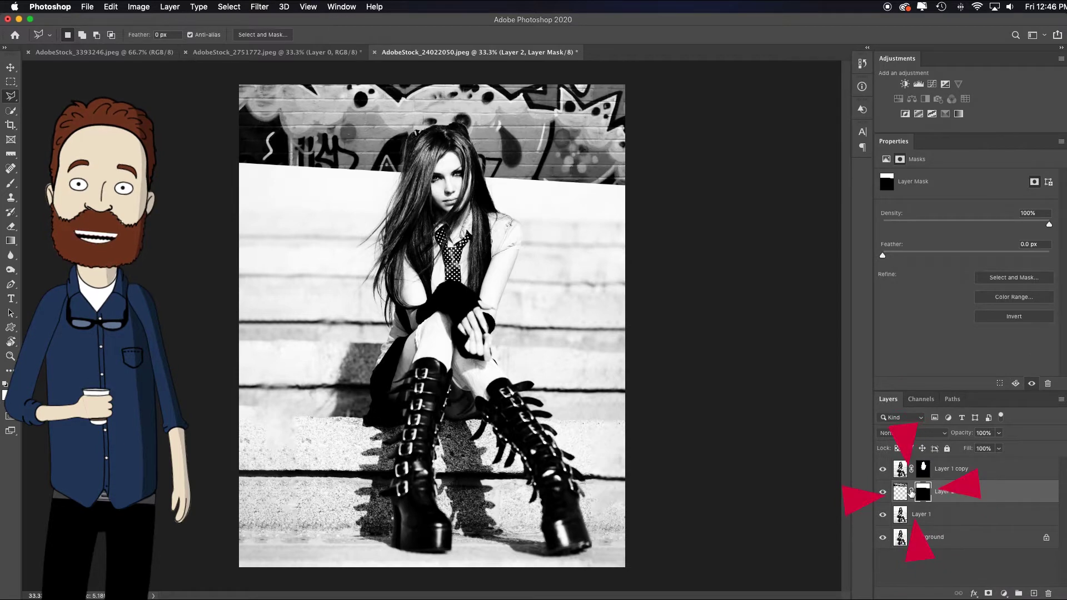
click(912, 492)
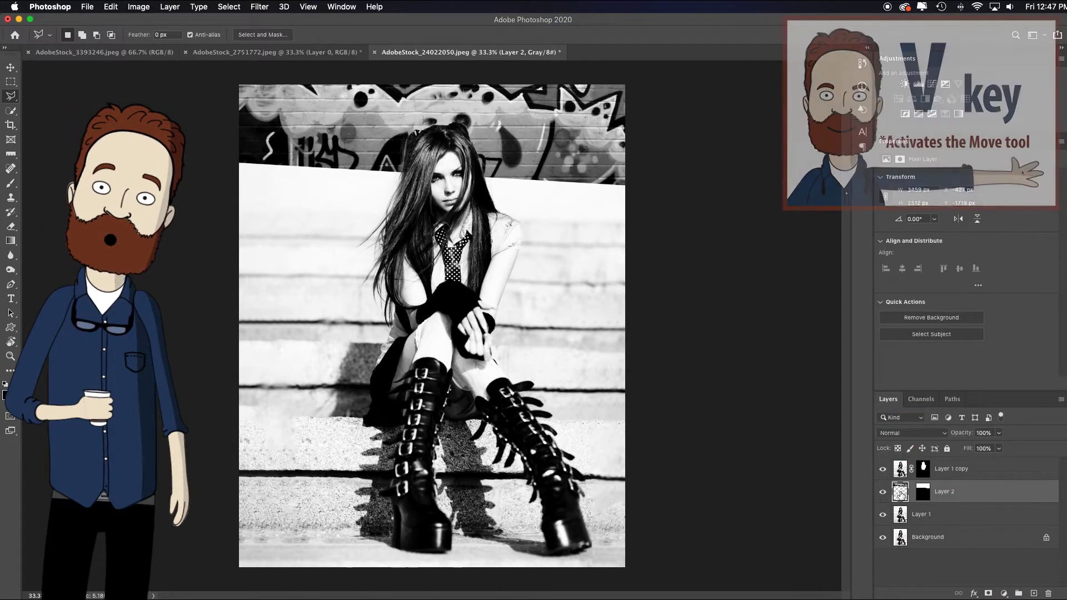
Step: Shift the graffiti lower inside its mask and rotate it about 1.3° with Free Transform
key(v)
drag(530, 138, 530, 233)
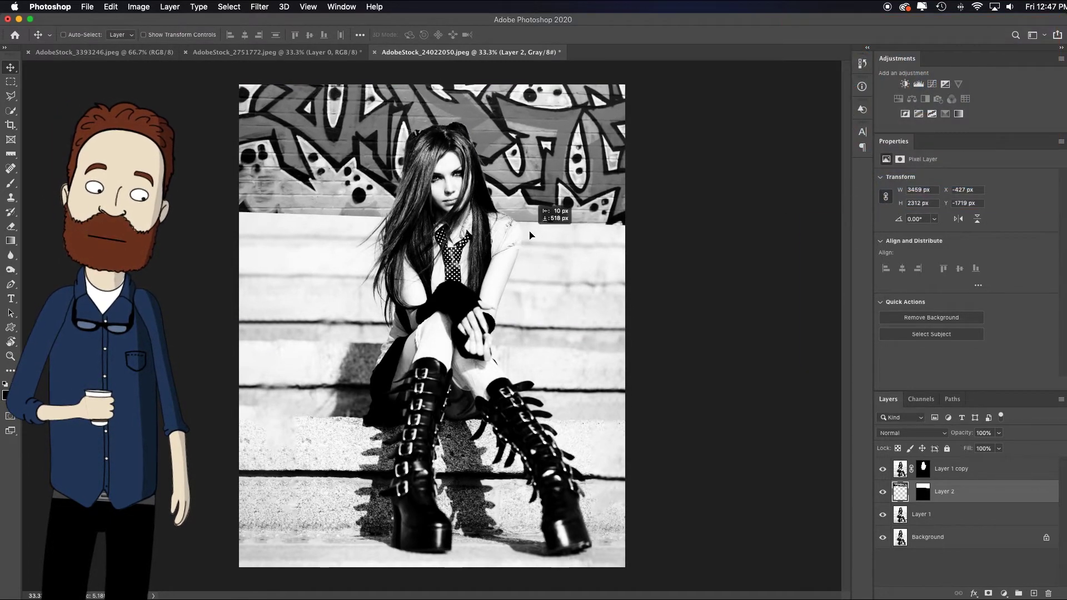
key(super)
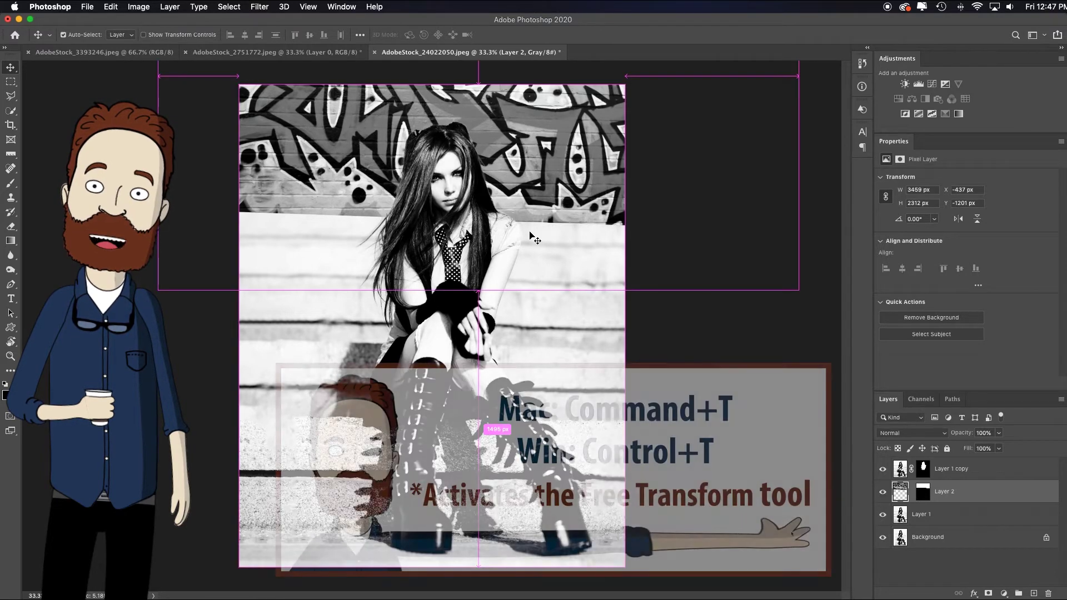
key(super+t)
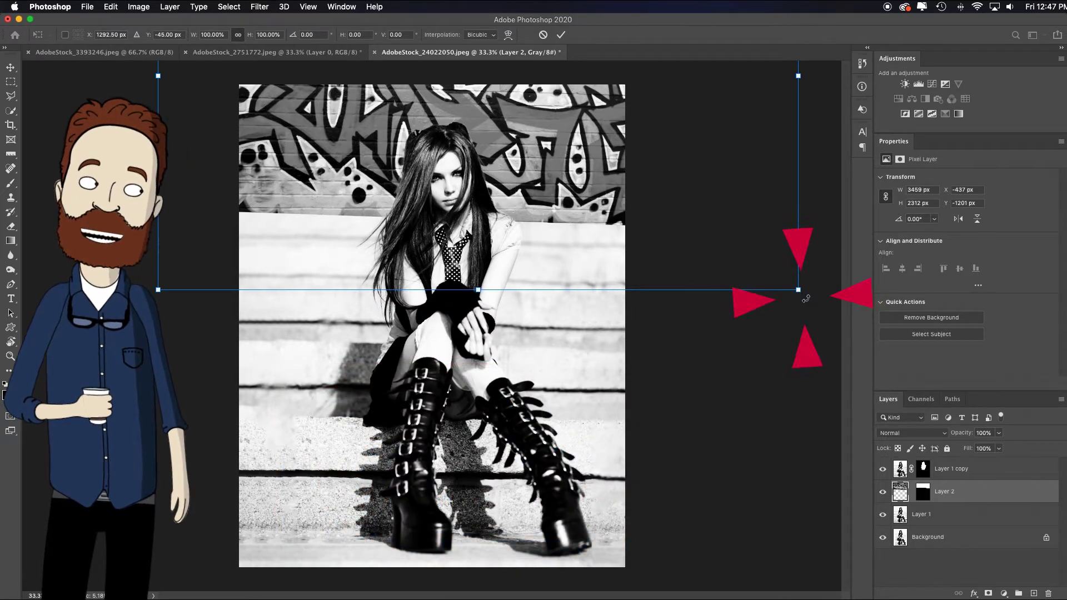
drag(806, 299, 799, 300)
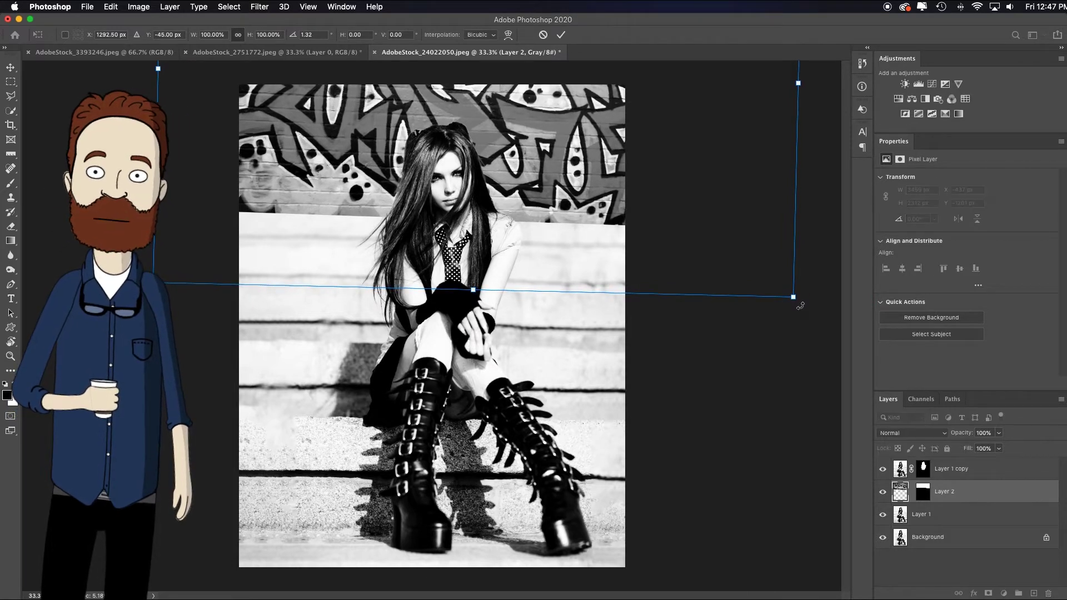
key(Return)
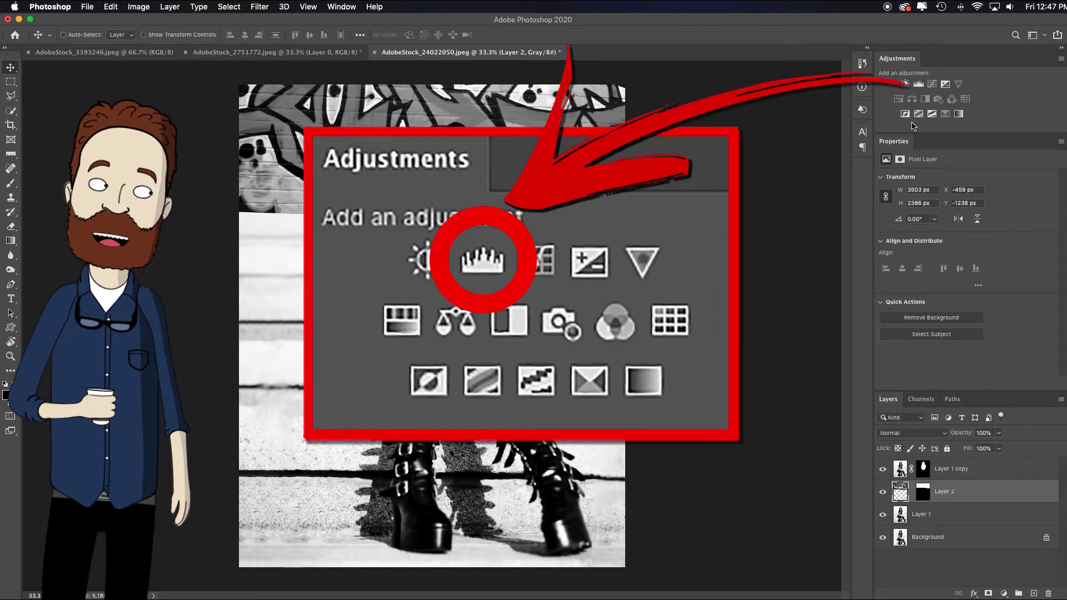
Step: Clip a Levels adjustment to Layer 2 with midtones at 2.63 and white point at 152
click(919, 83)
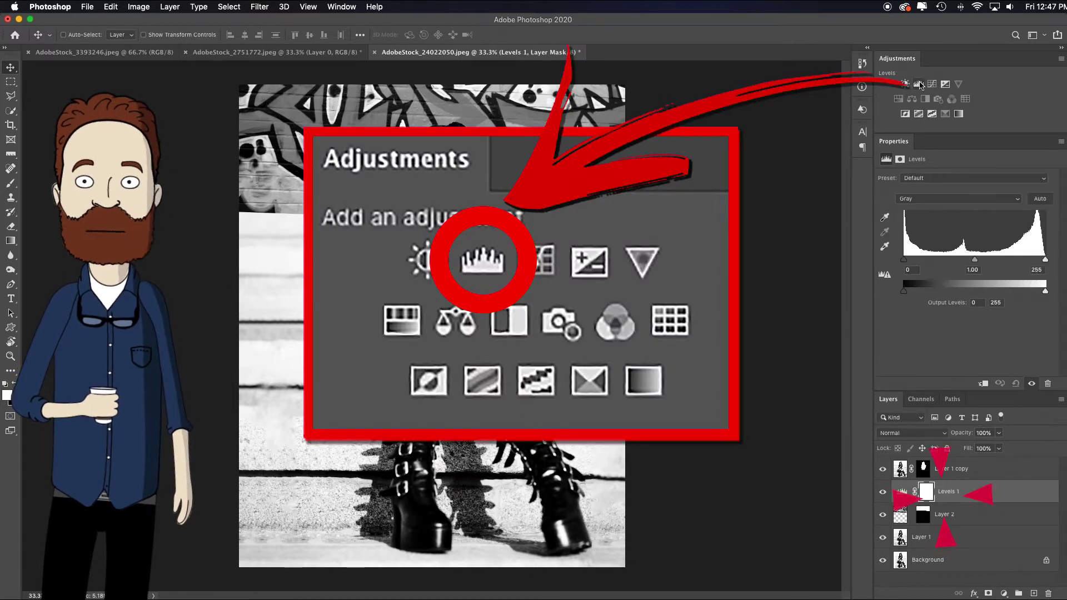
alt+click(998, 503)
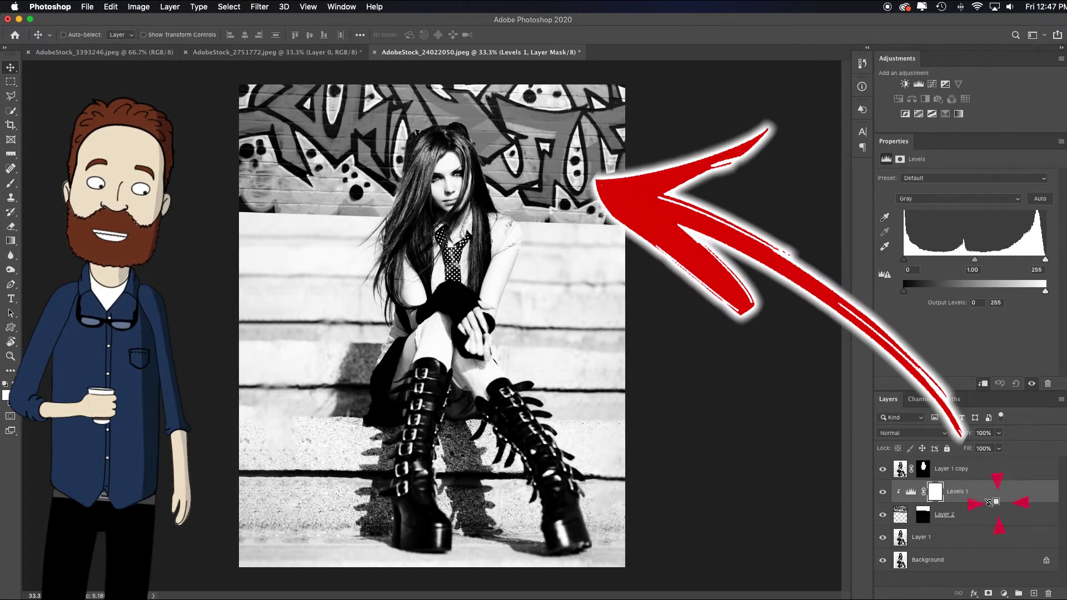
drag(975, 263, 928, 262)
drag(1046, 261, 987, 262)
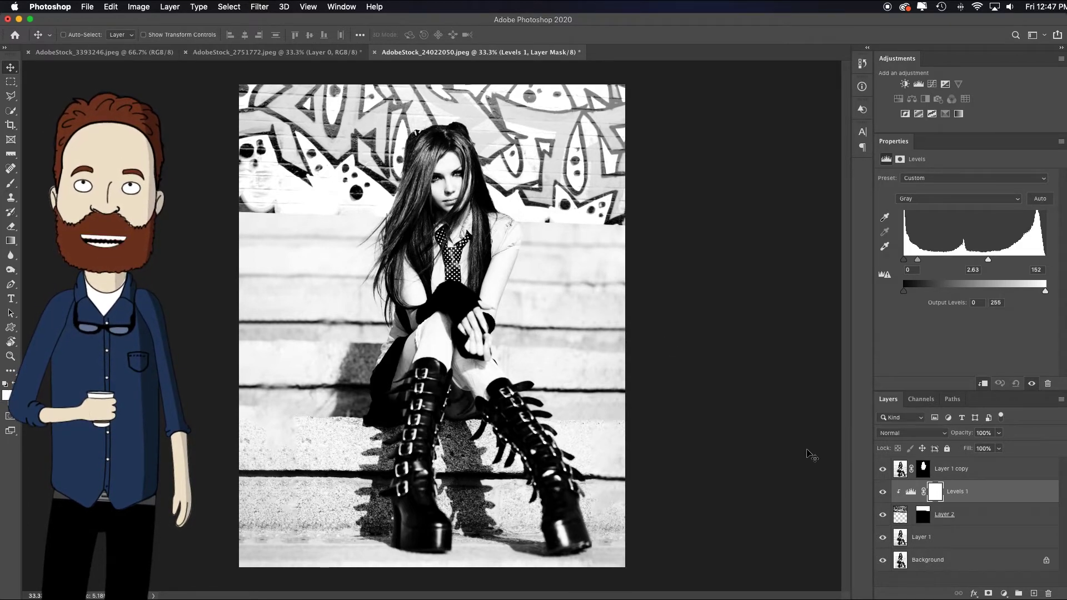
click(900, 517)
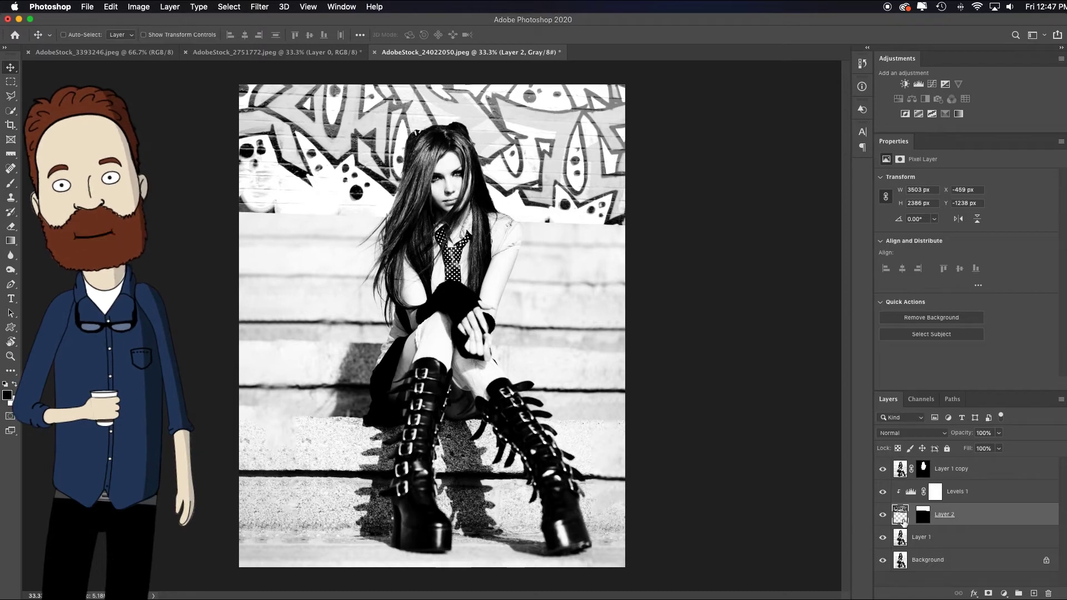
Step: Apply Lens Blur with radius 47 to the graffiti on Layer 2
click(257, 8)
mouse_move(320, 140)
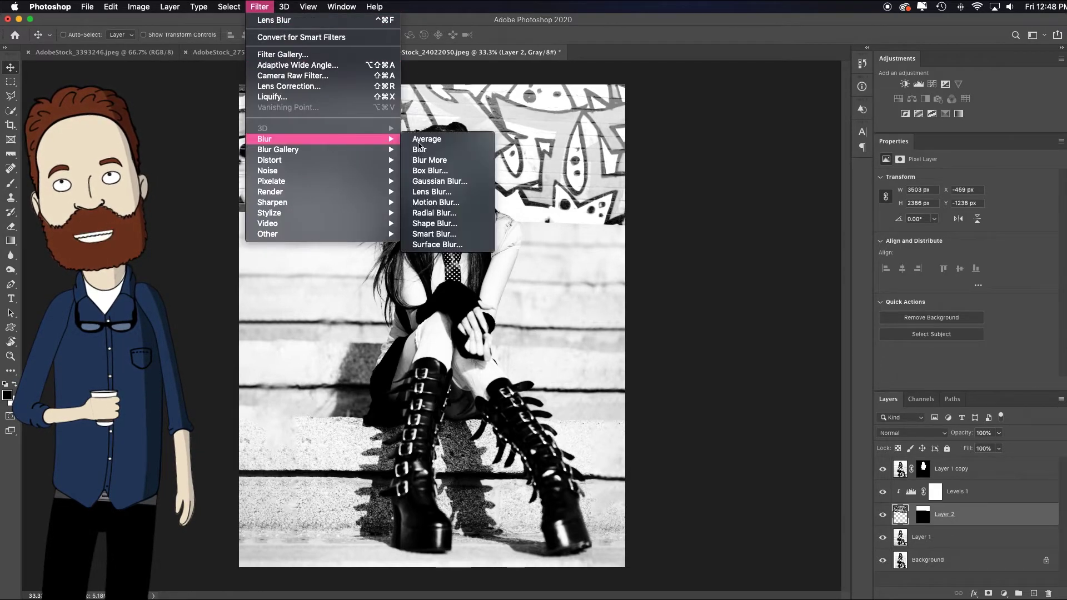
click(451, 192)
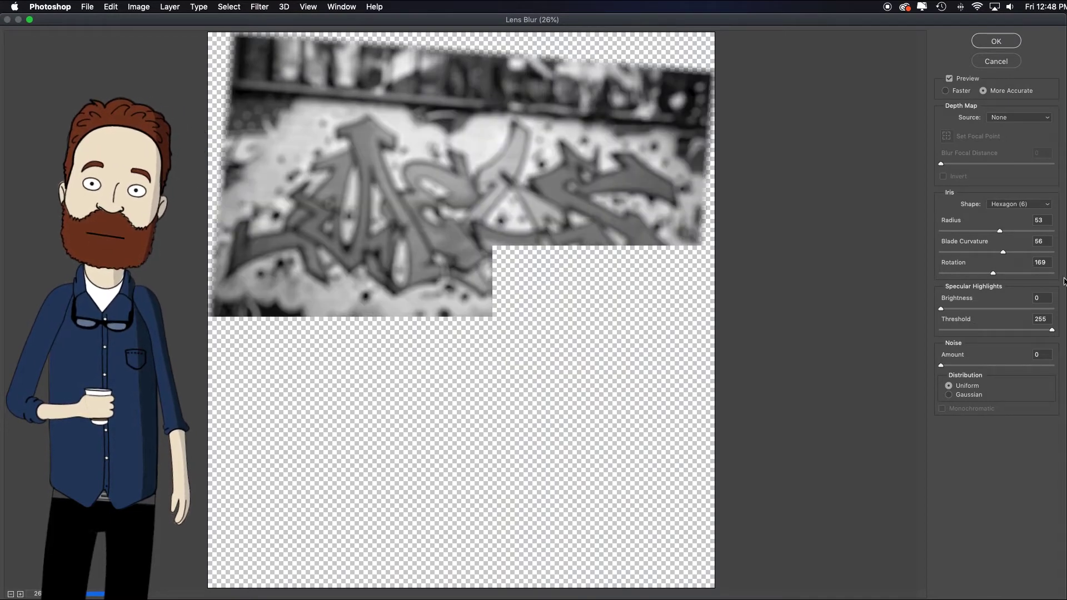
drag(1001, 231, 987, 257)
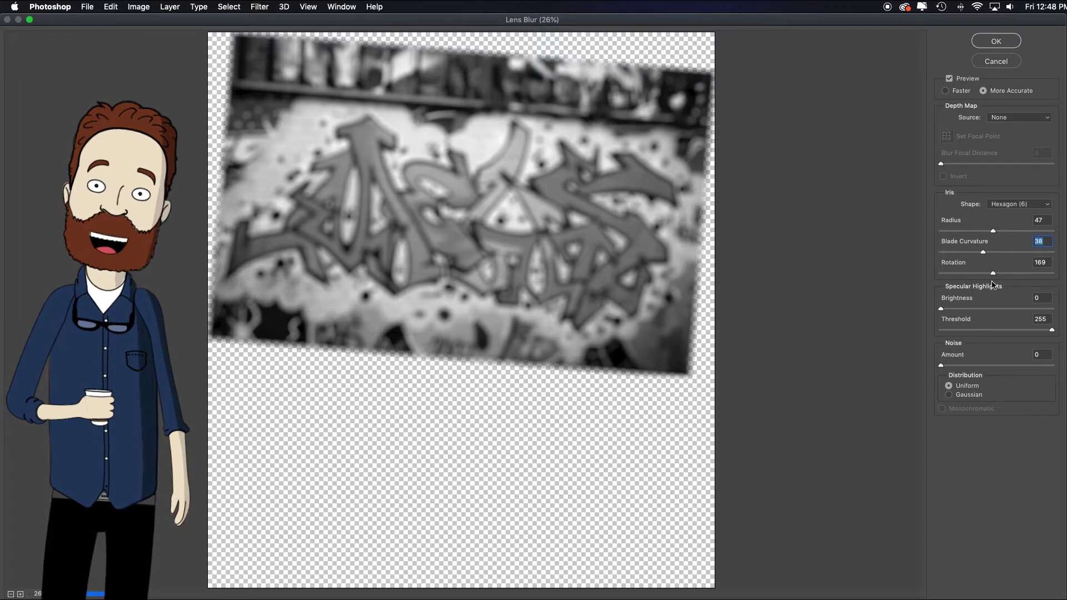
click(997, 41)
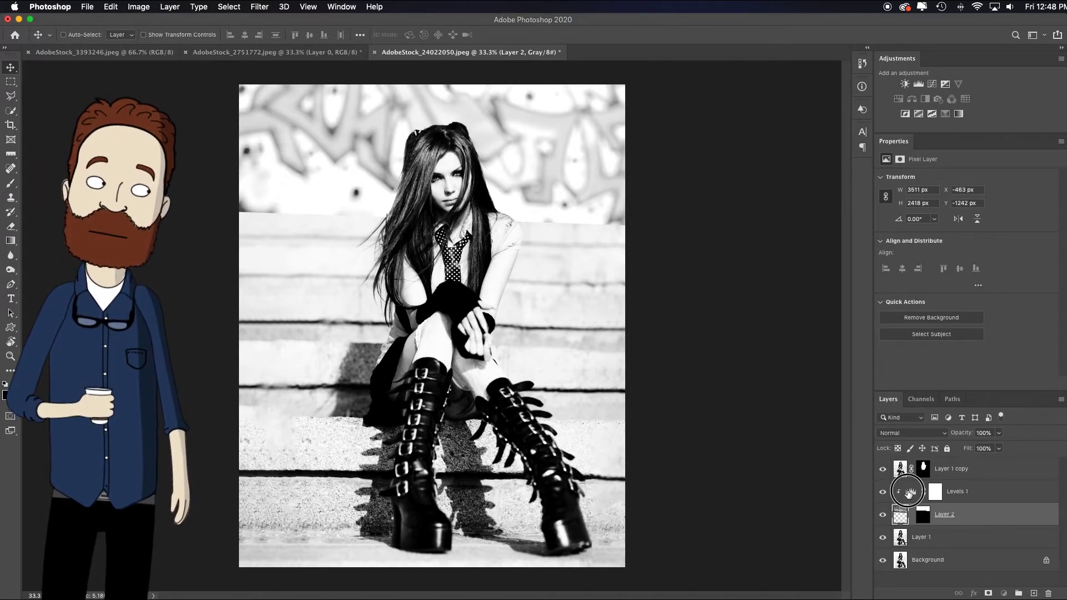
Step: Raise the graffiti Levels white point to 226 and set the midtones to 2.68
click(911, 491)
drag(989, 265, 1028, 263)
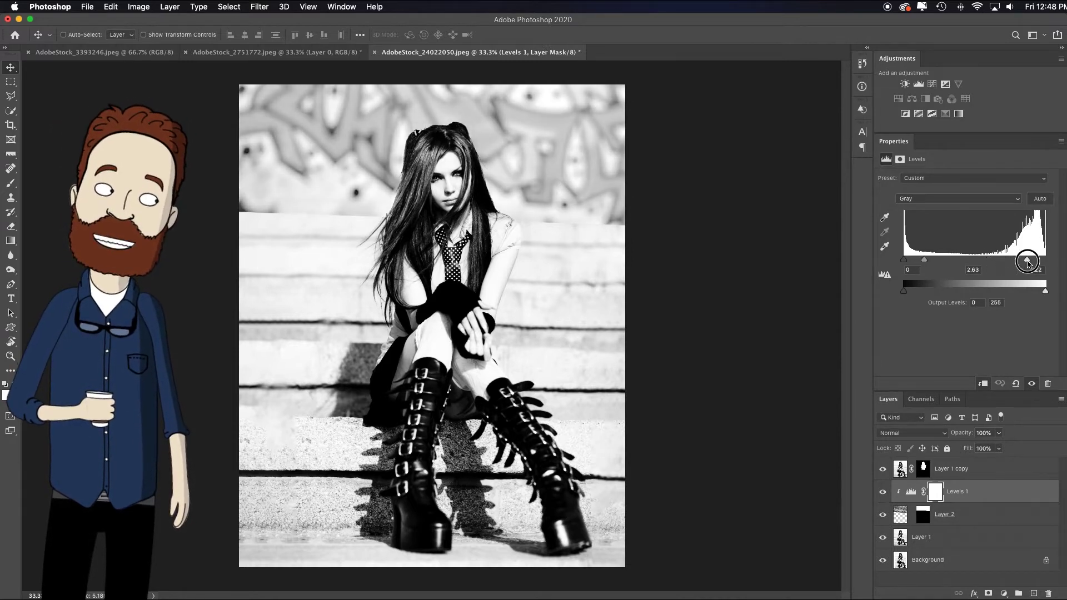
drag(924, 259, 924, 261)
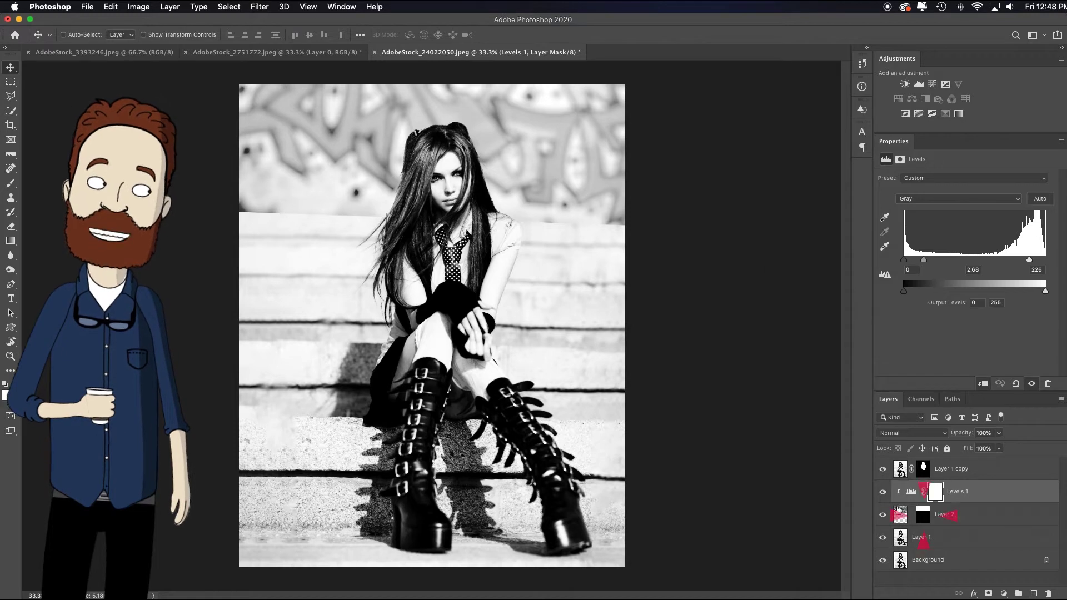
Step: Feather Layer 2's graffiti mask edge to 29.1 px, then select the Layer 1 copy portrait layer
click(924, 517)
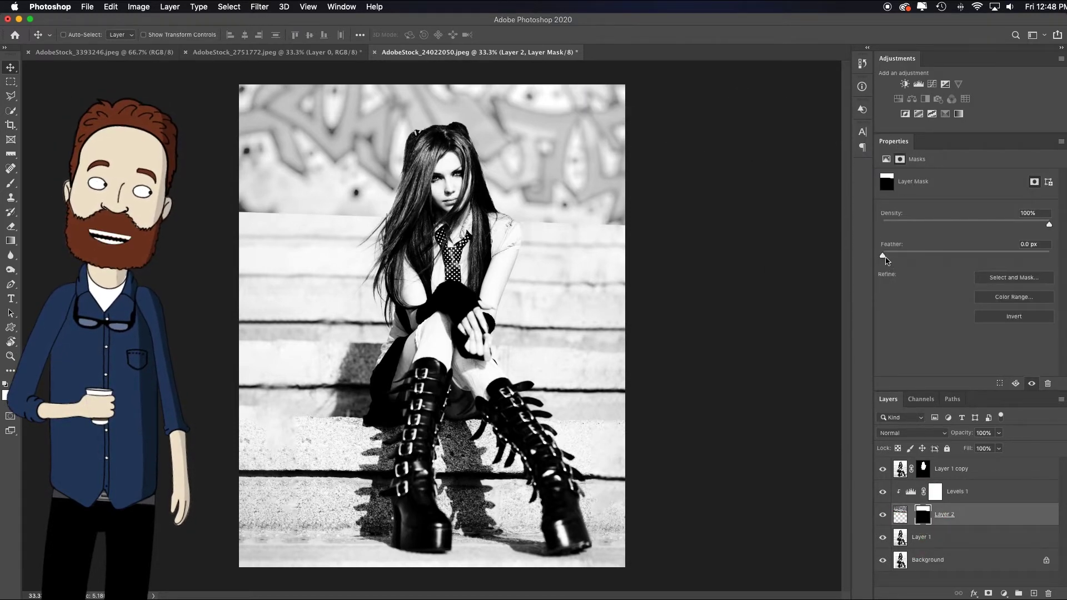
drag(884, 256, 961, 256)
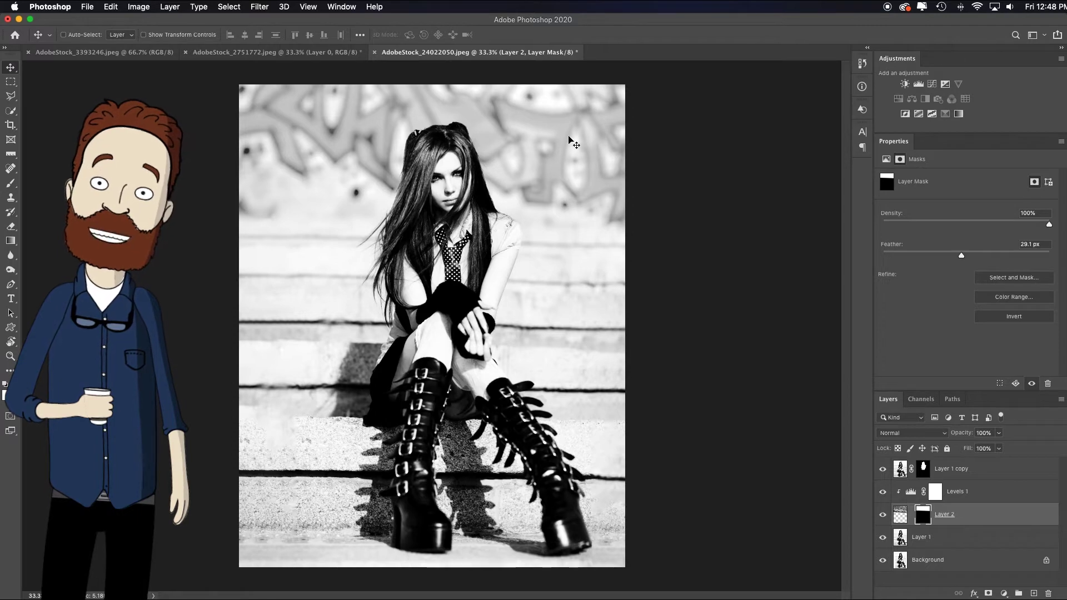
click(988, 472)
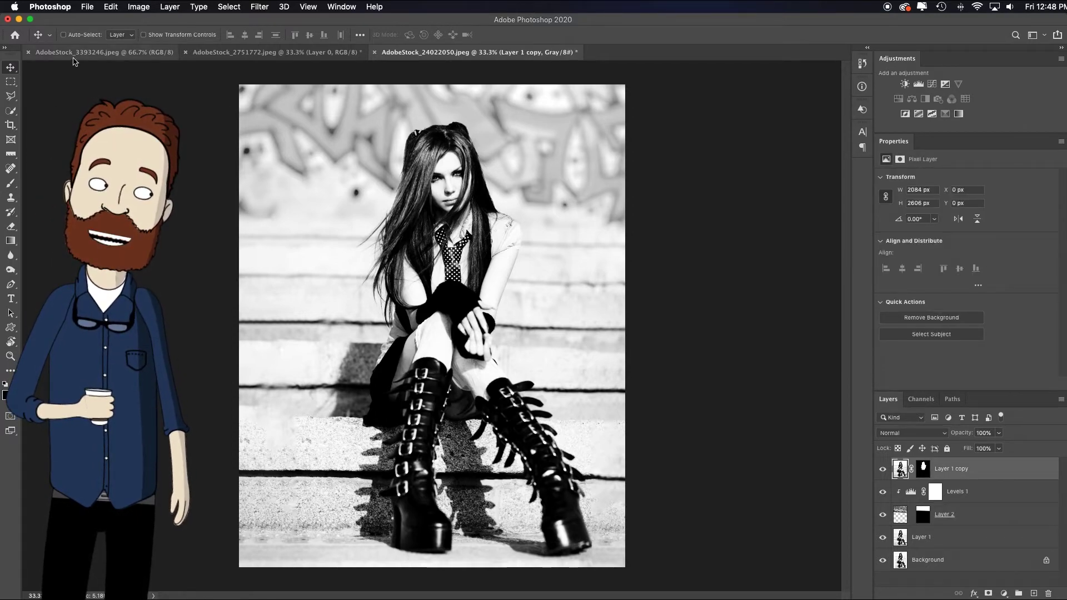
Step: Drag the grunge texture into the portrait as Layer 3 and confirm its Grayscale mode
click(76, 53)
drag(967, 470, 454, 325)
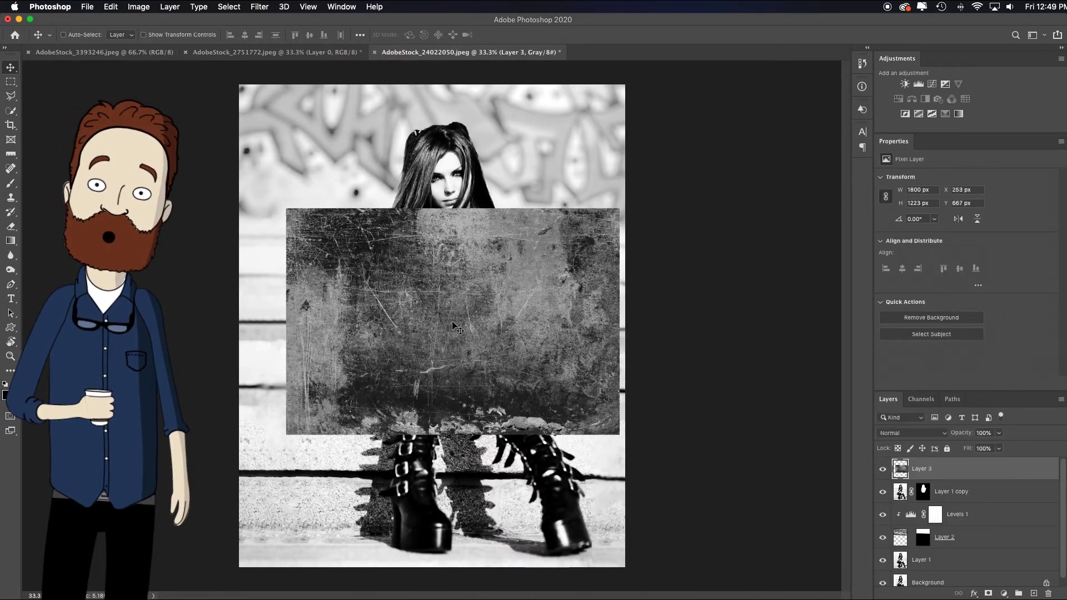
click(138, 7)
mouse_move(150, 20)
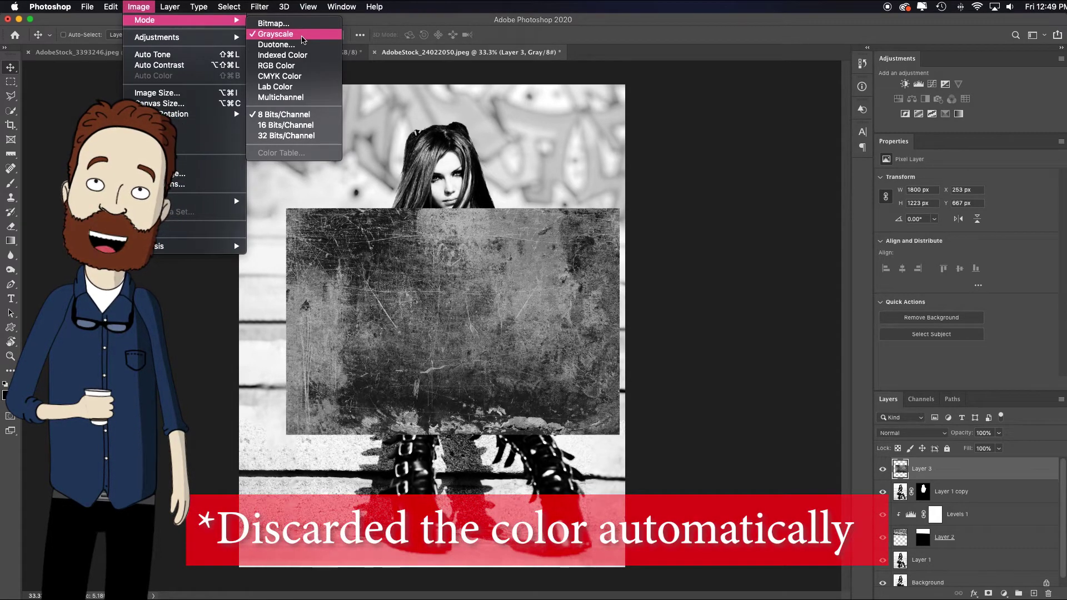
click(307, 37)
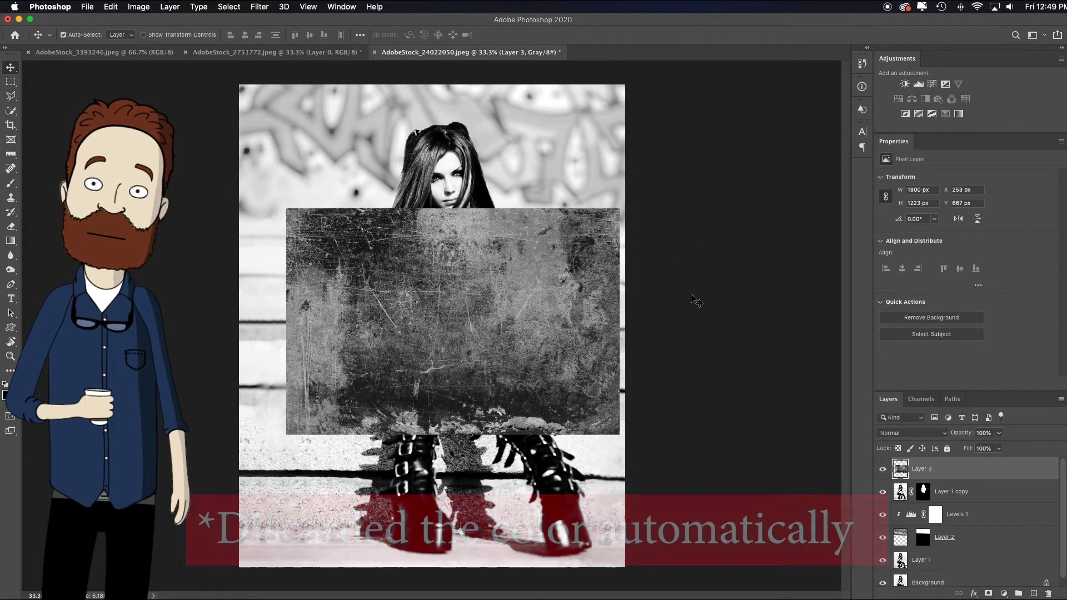
key(super+t)
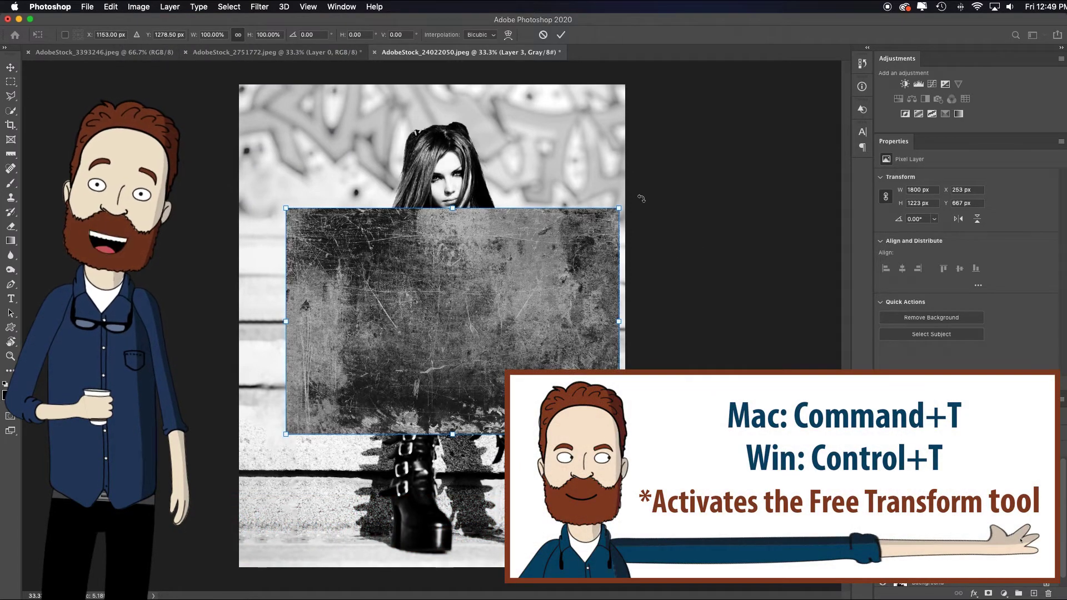
Step: Rotate the scratch texture upright and enlarge it, stretching it further left
drag(627, 198, 277, 63)
drag(605, 526, 655, 571)
drag(279, 320, 228, 325)
key(Return)
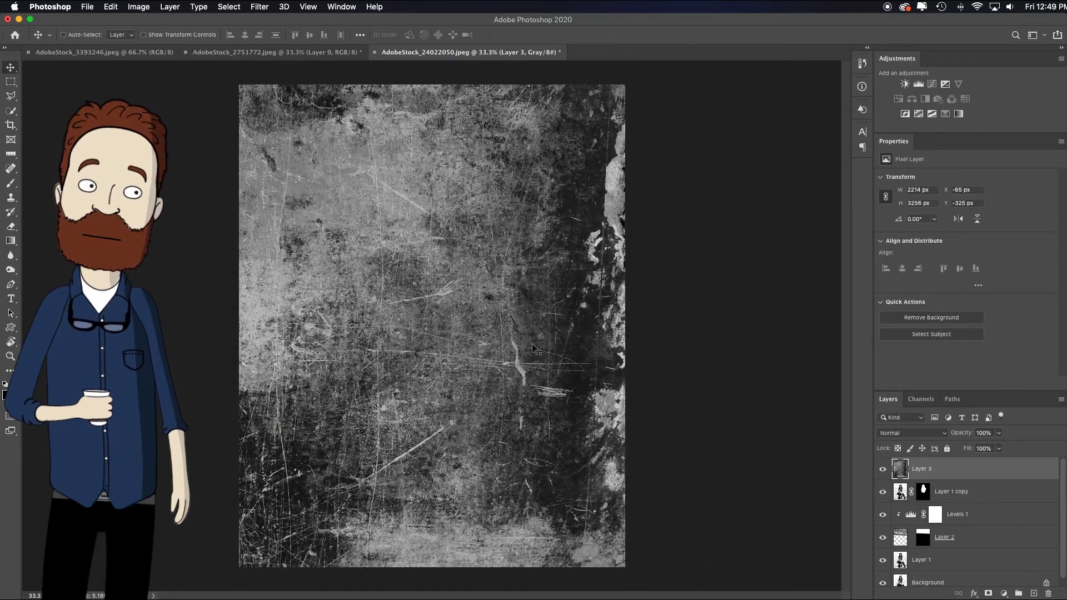
Step: Resize the texture to 2263 × 2739 px so it covers the whole canvas
key(super+t)
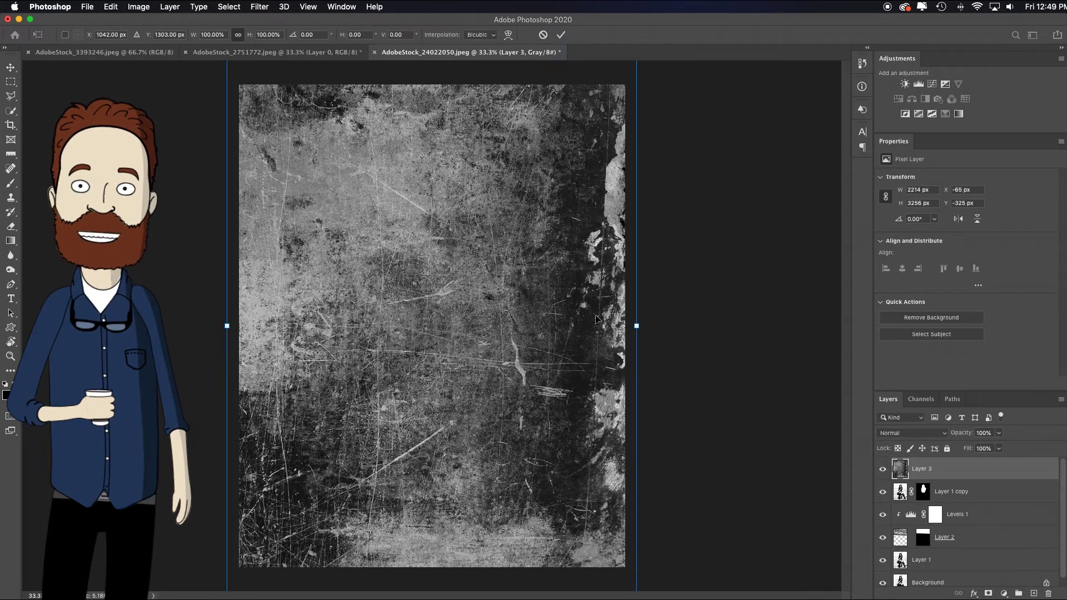
key(super+minus)
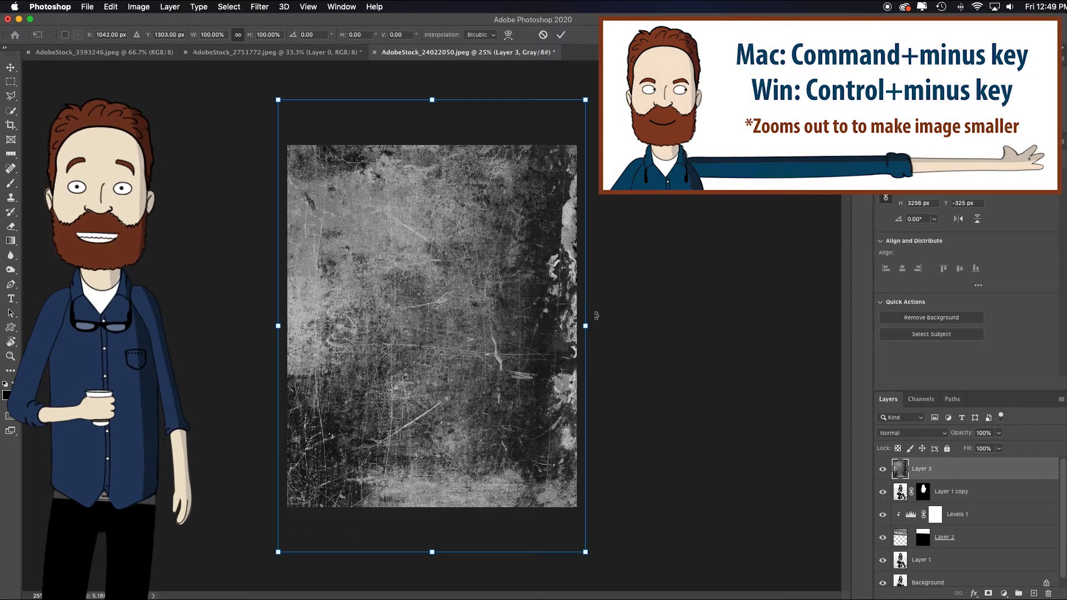
drag(433, 100, 432, 130)
drag(433, 552, 432, 511)
drag(586, 323, 593, 318)
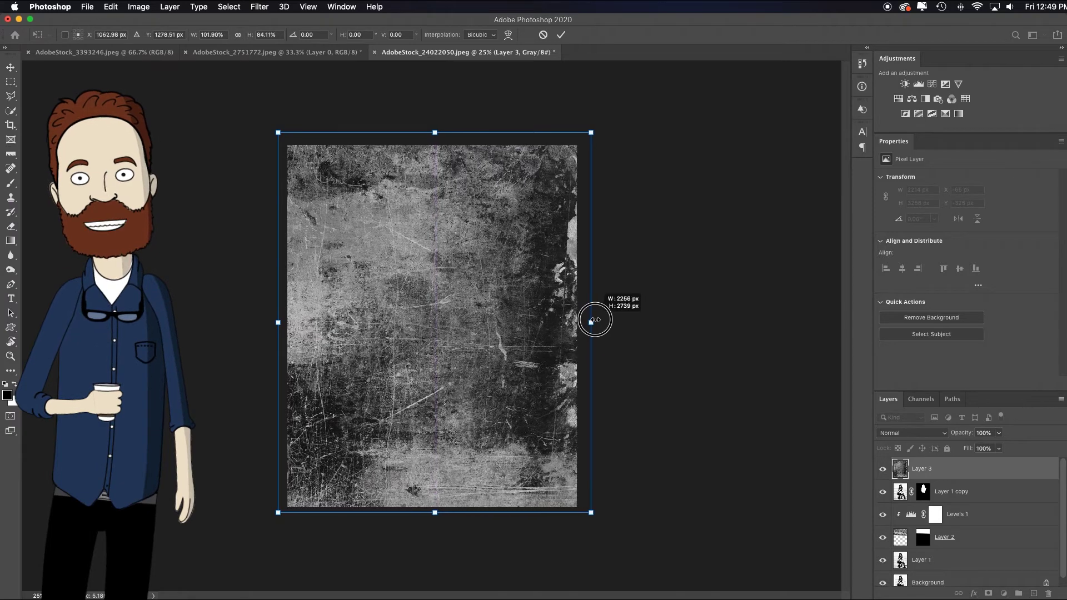
key(Return)
click(915, 433)
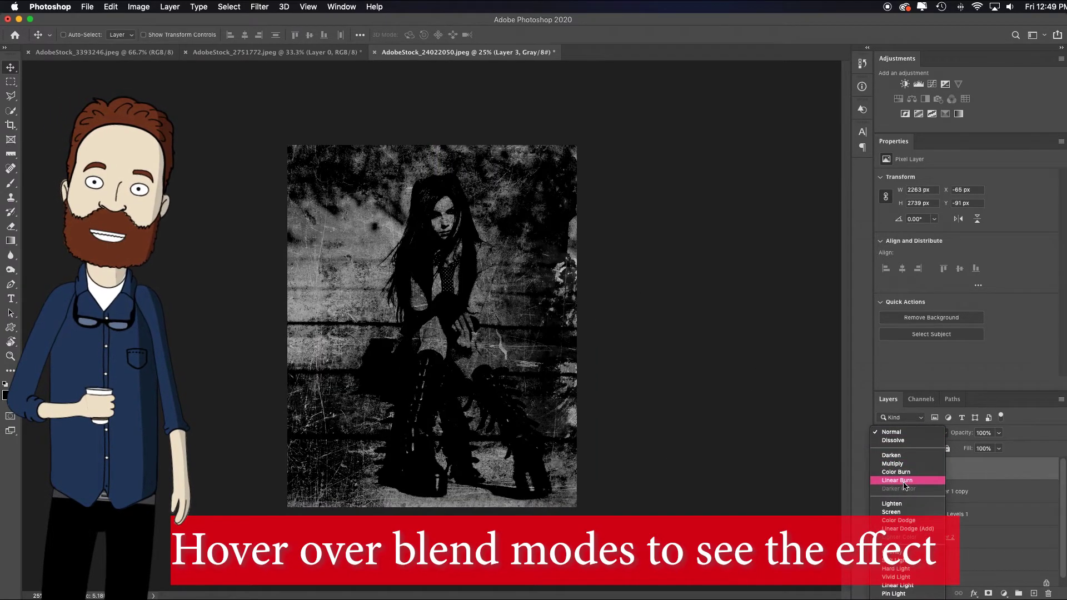
Step: Set Layer 3 to Overlay, add a white layer mask, and make black the foreground colour
click(896, 552)
key(super+0)
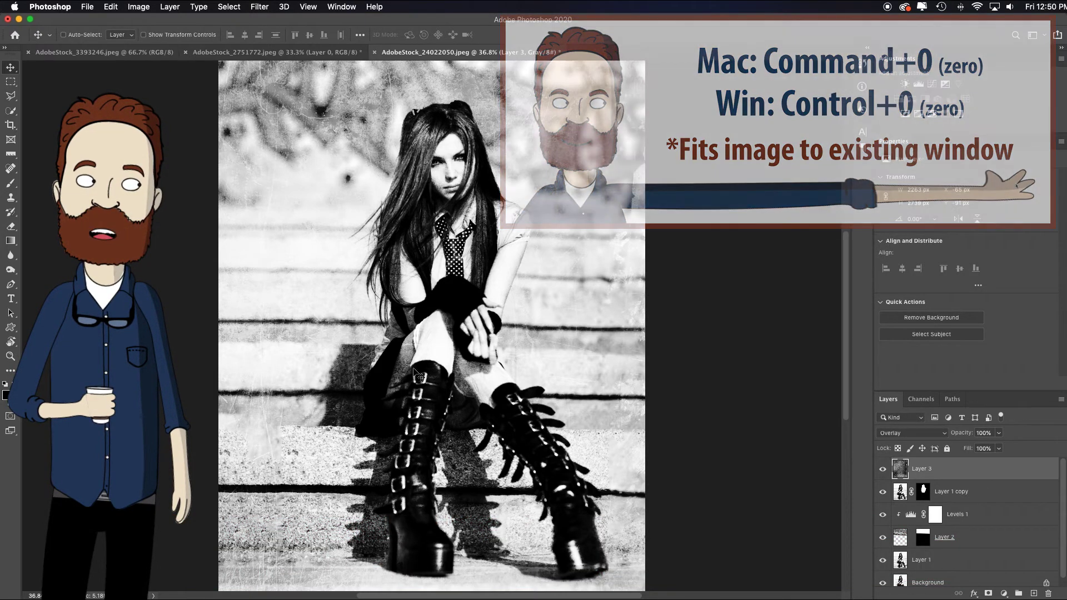
click(987, 594)
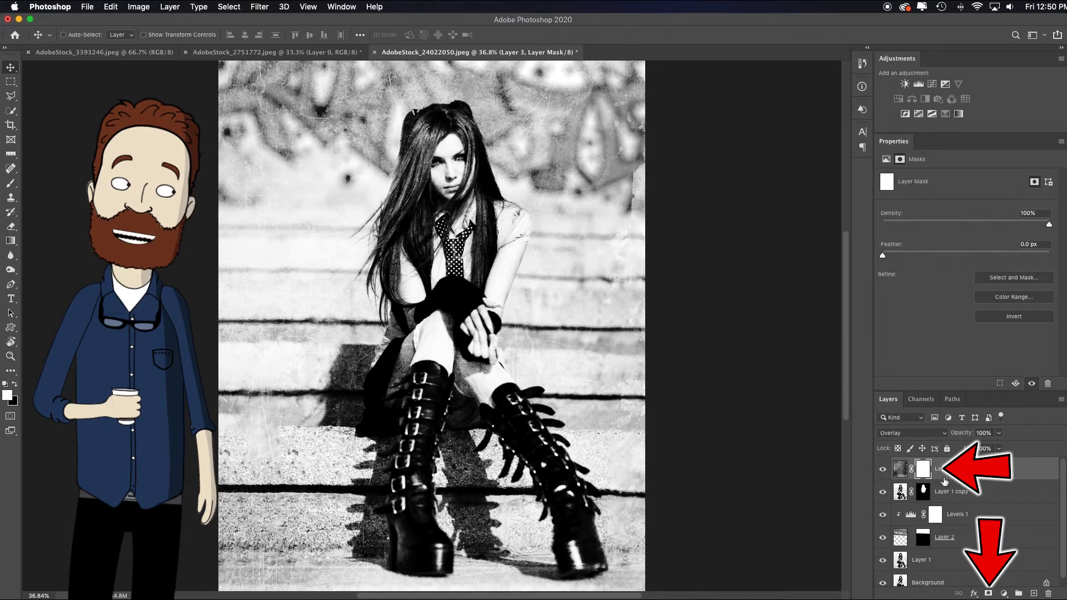
key(x)
Step: Paint black on Layer 3's mask over the woman, then set the brush to 40% opacity and size 600
key(b)
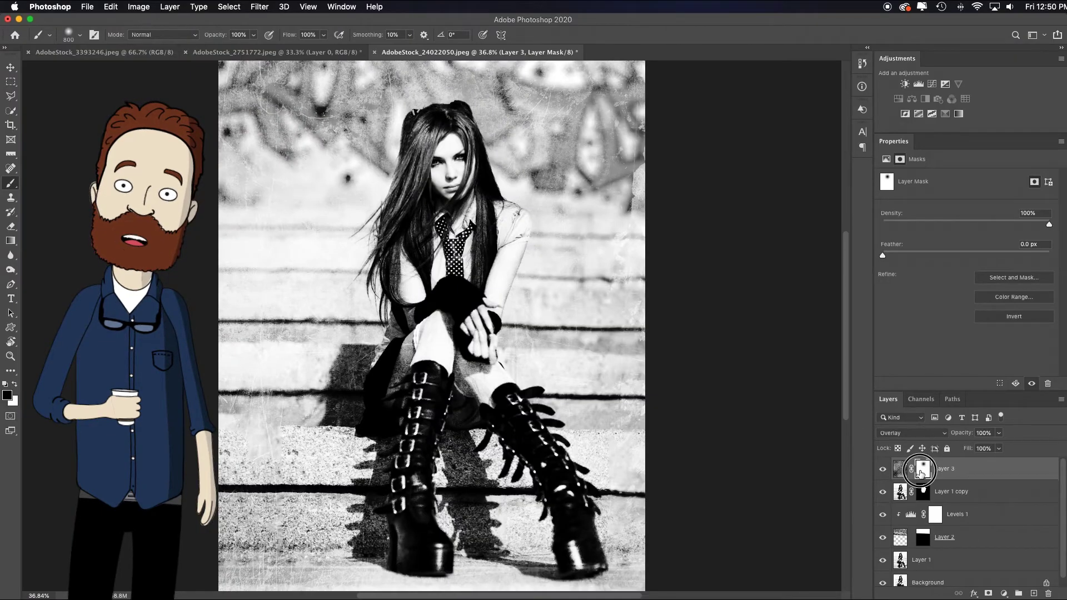
alt+click(920, 469)
alt+click(921, 470)
mouse_move(420, 380)
mouse_down()
mouse_move(450, 387)
mouse_move(444, 344)
mouse_move(459, 283)
mouse_move(446, 185)
mouse_up()
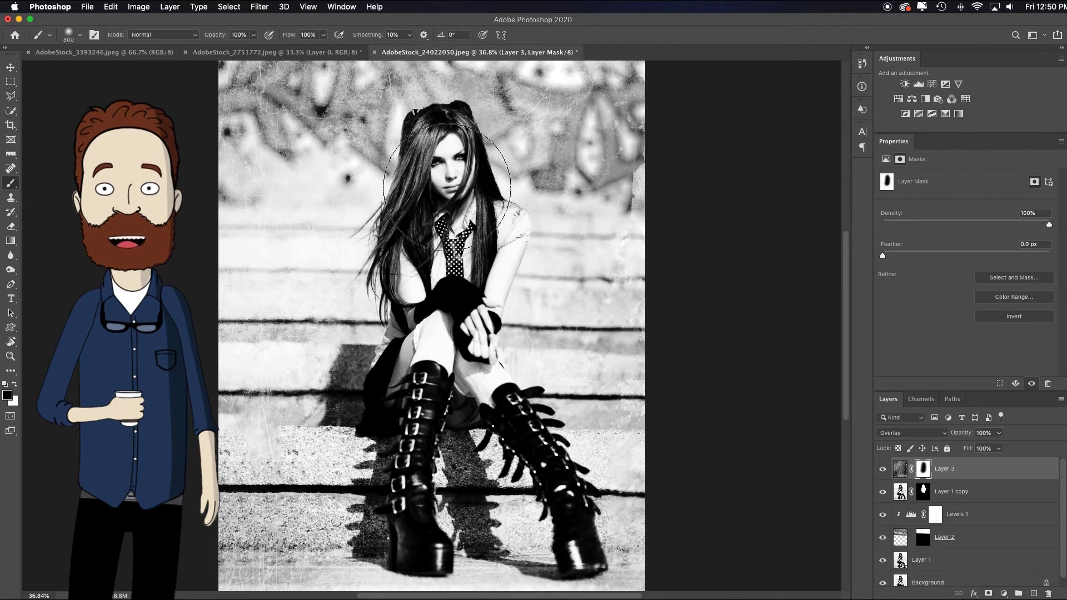
key(4)
key(bracketleft)
key(bracketleft)
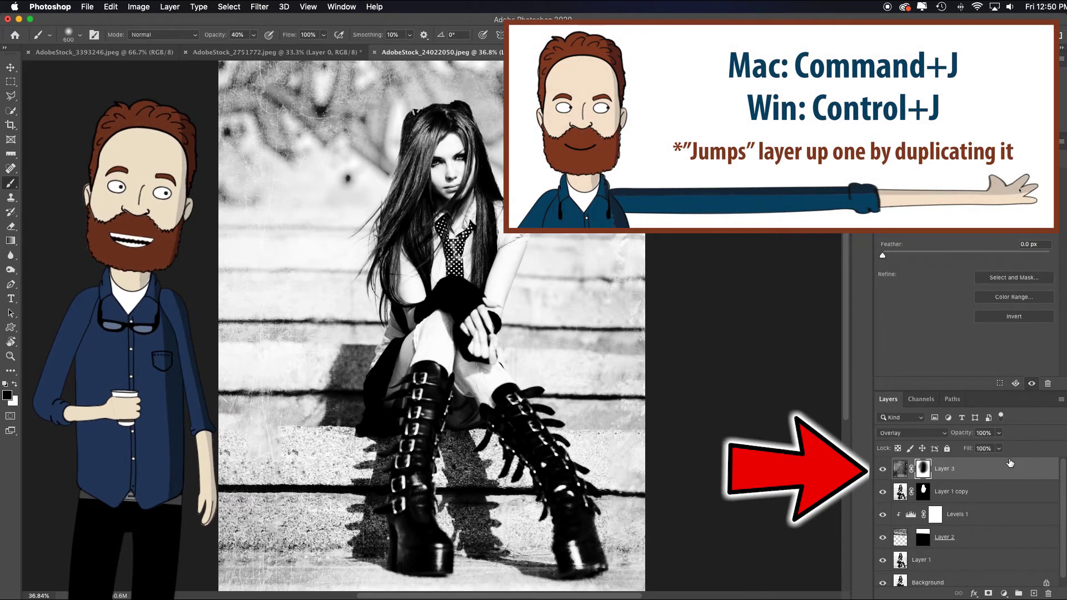
Step: Duplicate Layer 3 twice and lower the top copy to 61% opacity
key(super+j)
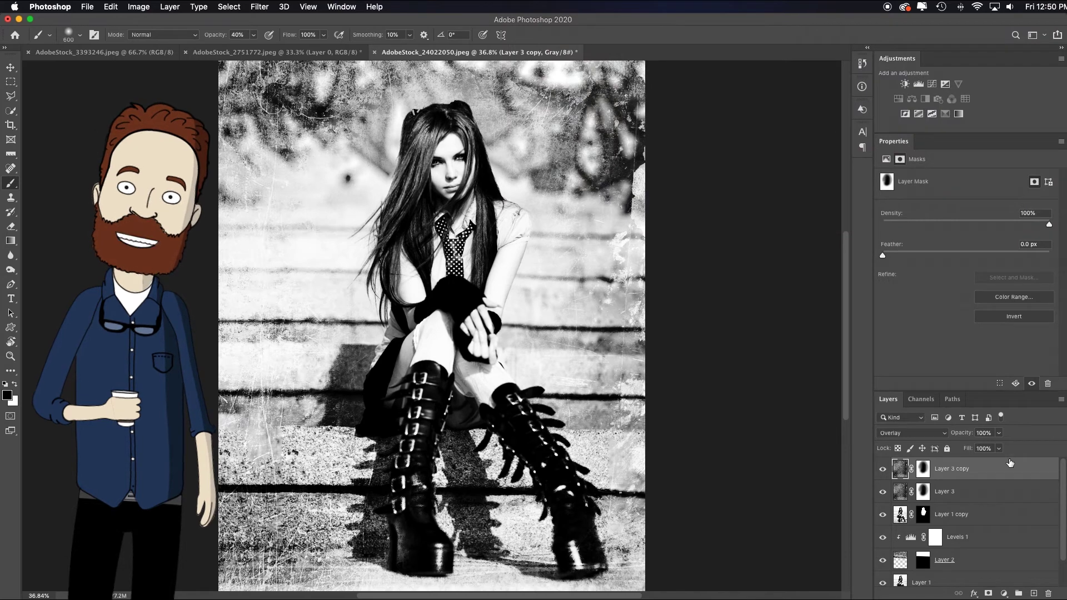
key(super+j)
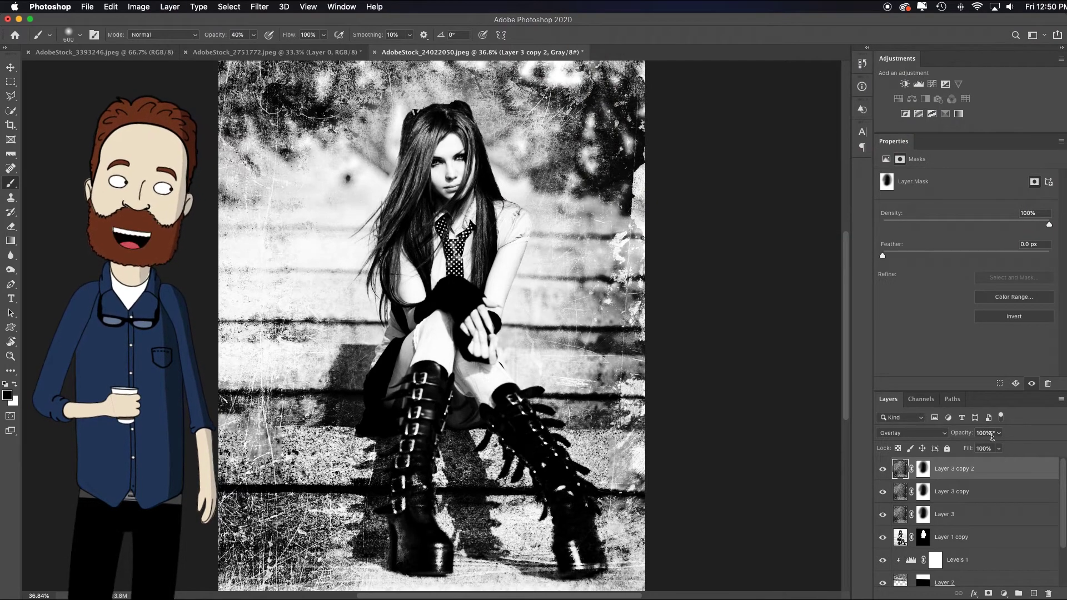
drag(962, 433, 939, 434)
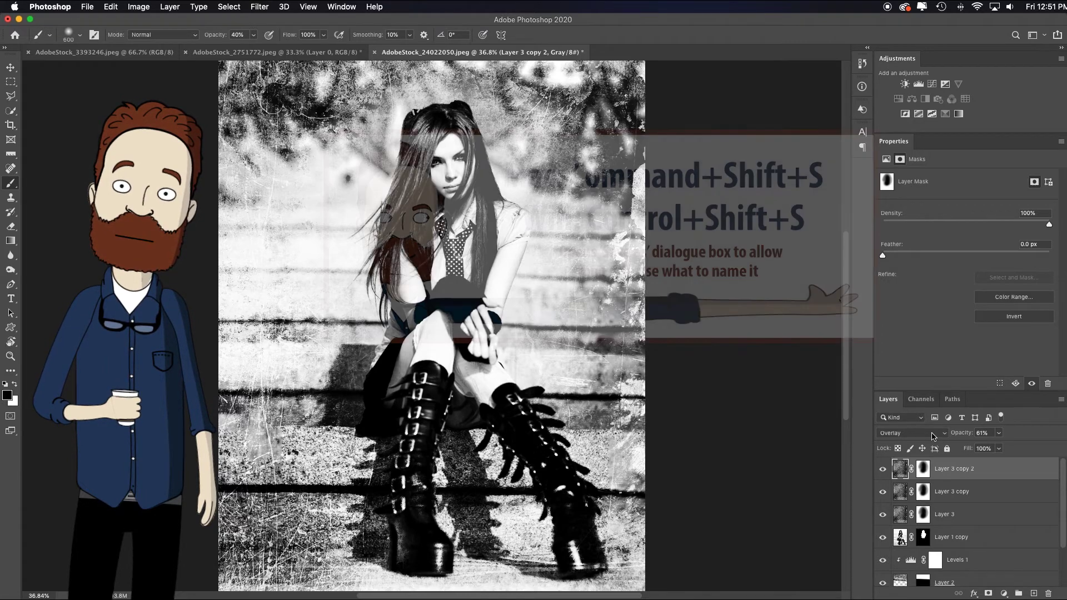
Step: Save as working.psd and convert the document to RGB Color without flattening
key(super+shift+s)
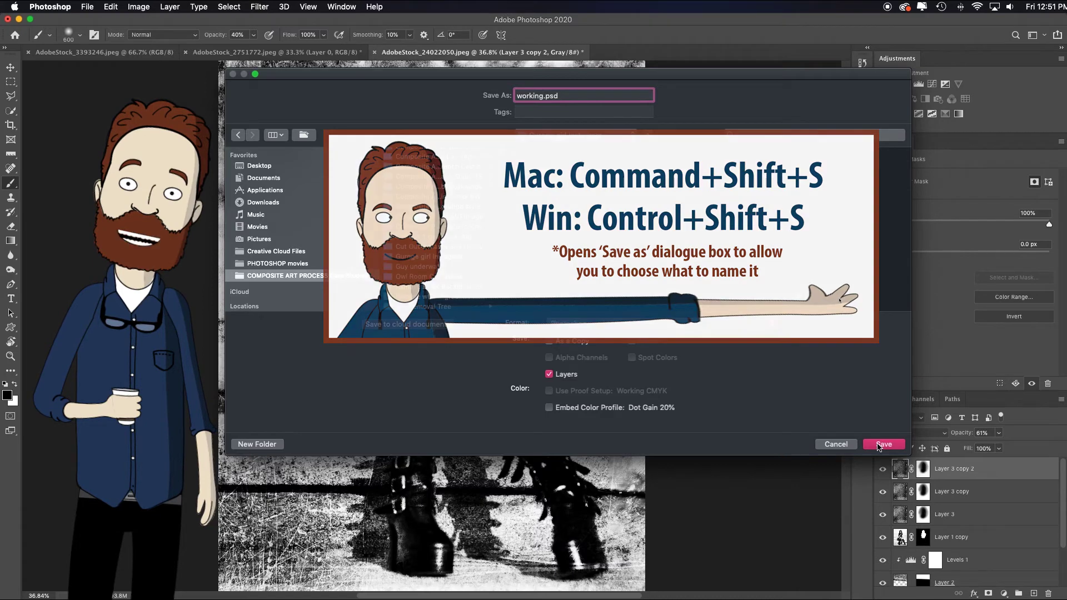
click(878, 446)
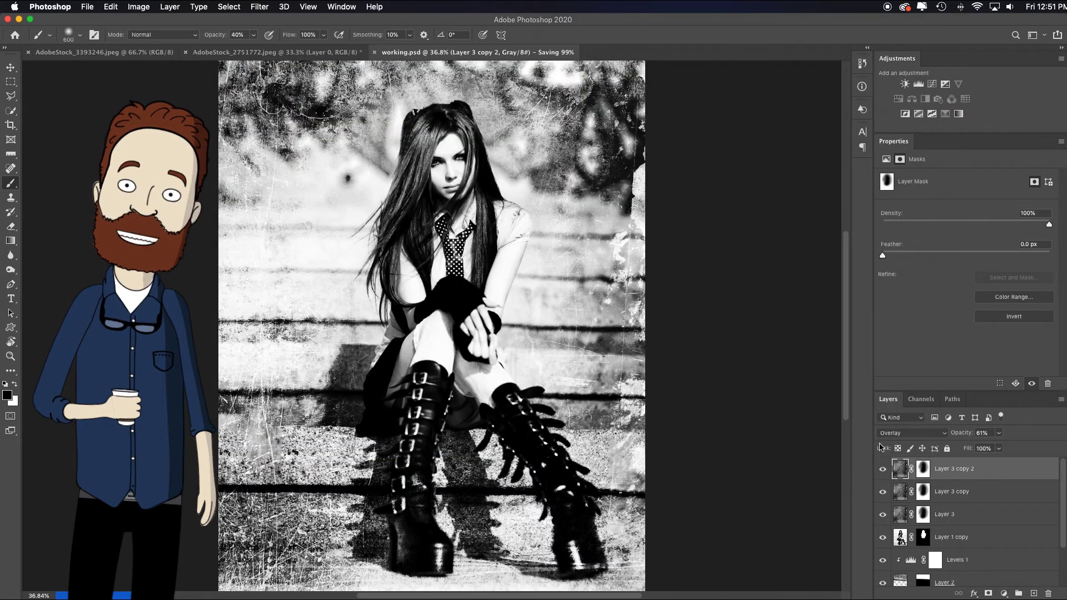
click(141, 9)
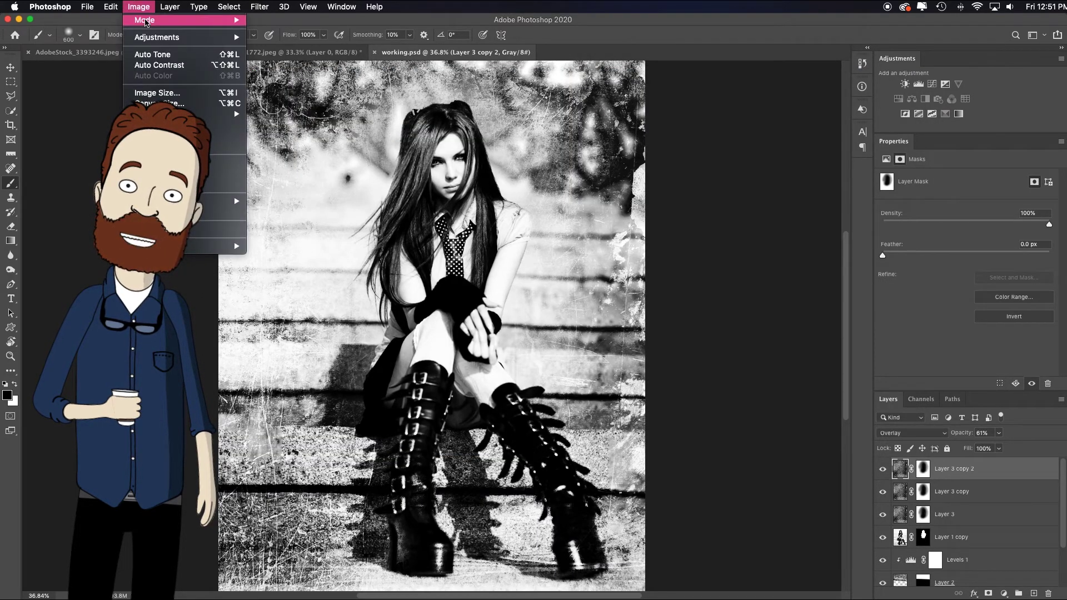
mouse_move(149, 21)
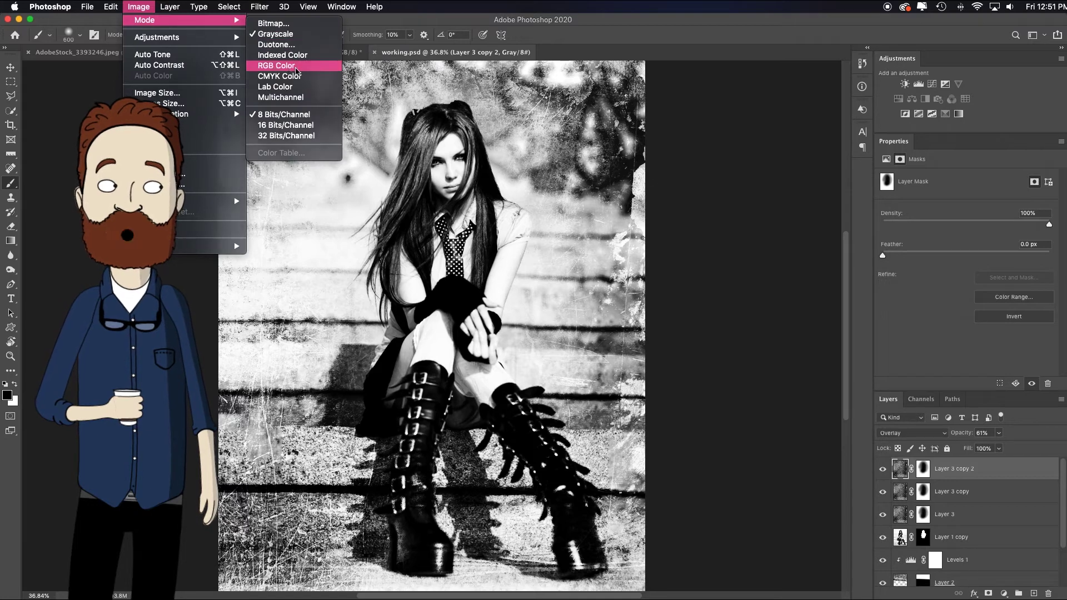
click(287, 66)
click(531, 212)
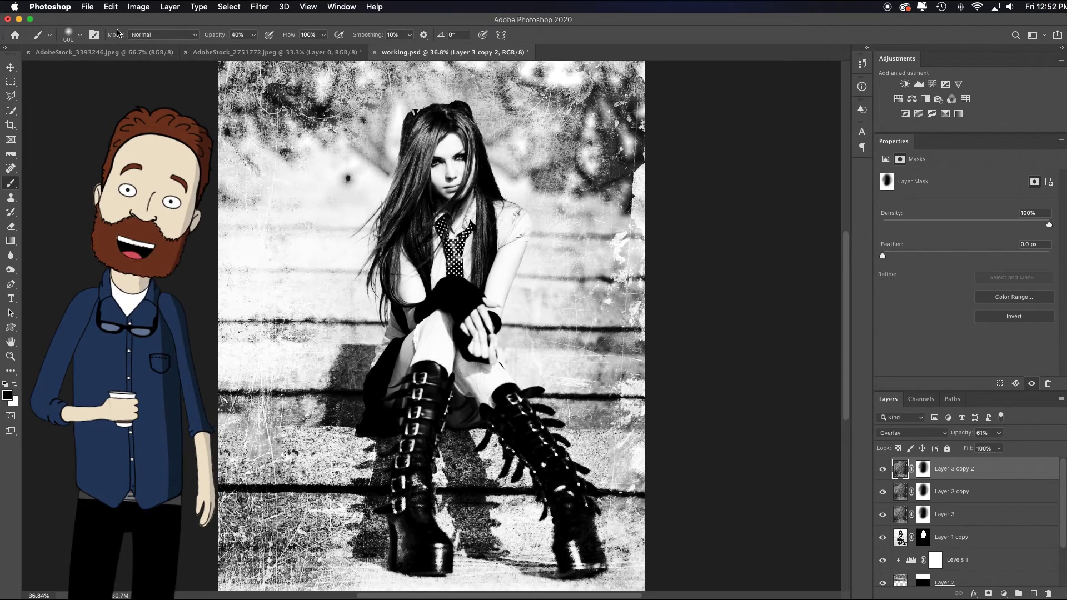
Step: Resample the image to 1080 px wide (1080 × 1351 px) with constrained proportions
click(138, 7)
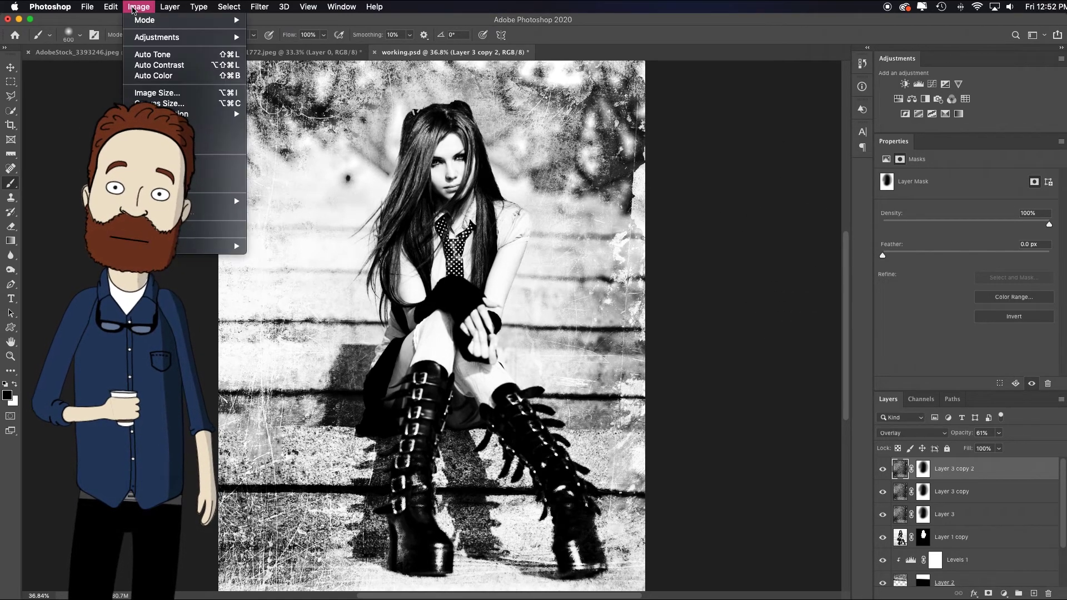
click(183, 94)
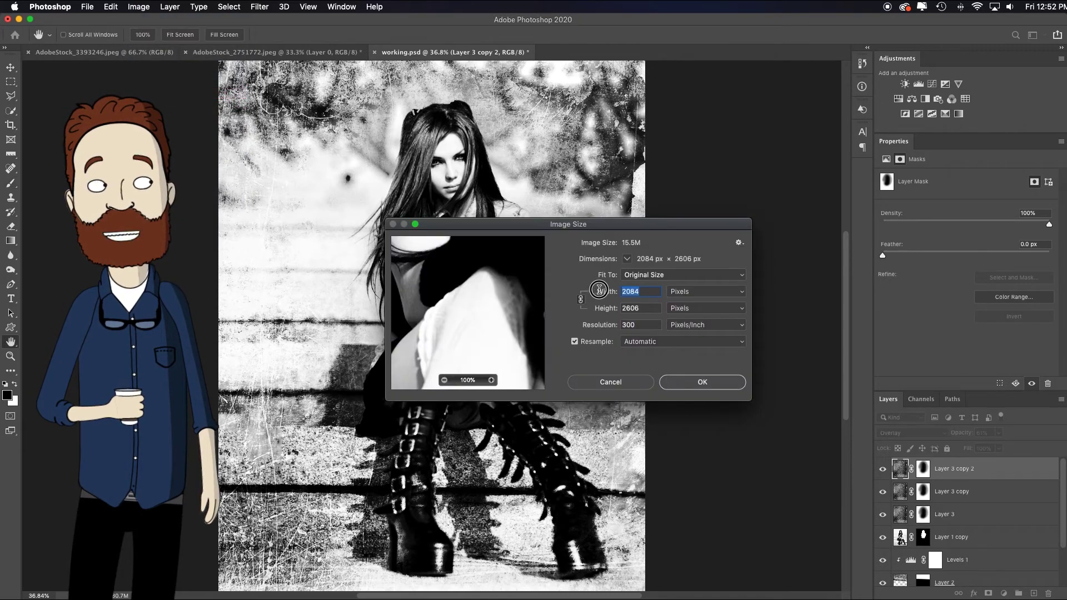
text(1080)
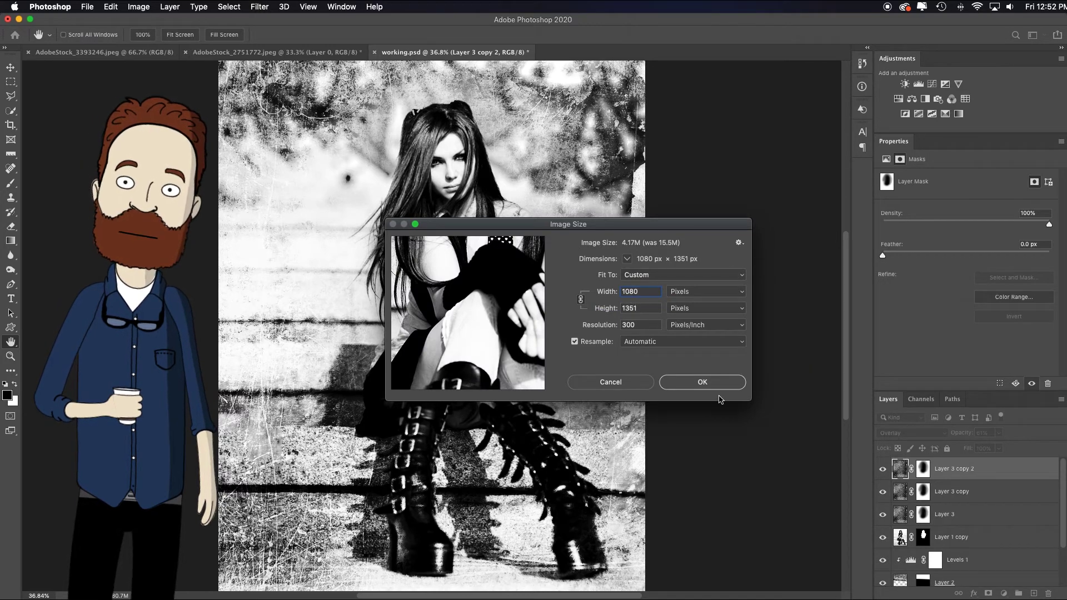
click(702, 382)
key(b)
key(super+0)
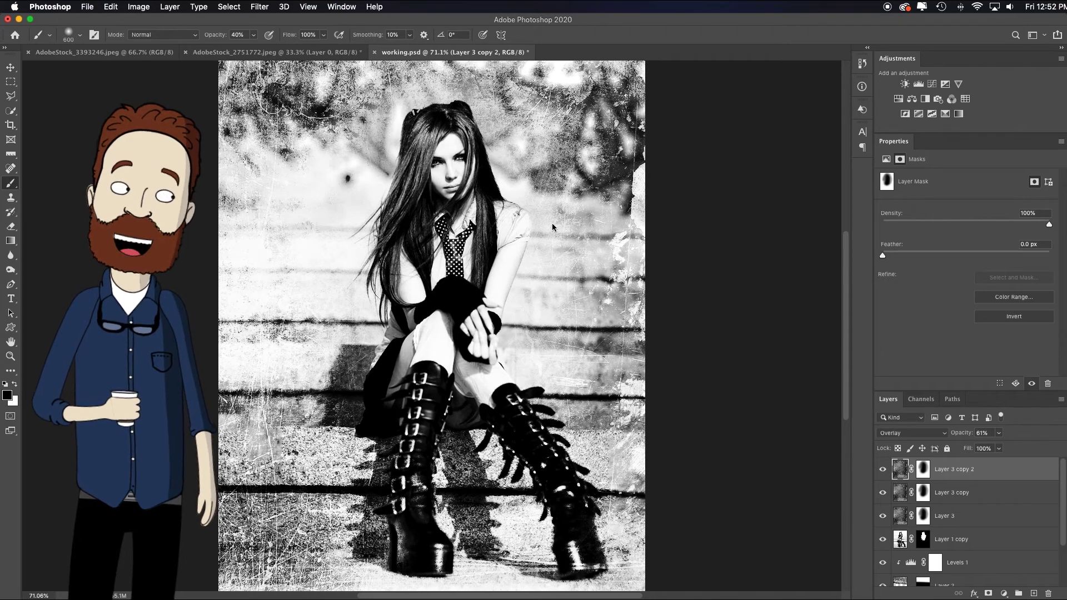
key(super+shift+s)
Step: Save a JPEG copy, working.jpg, at quality 12, then close working.psd
click(626, 322)
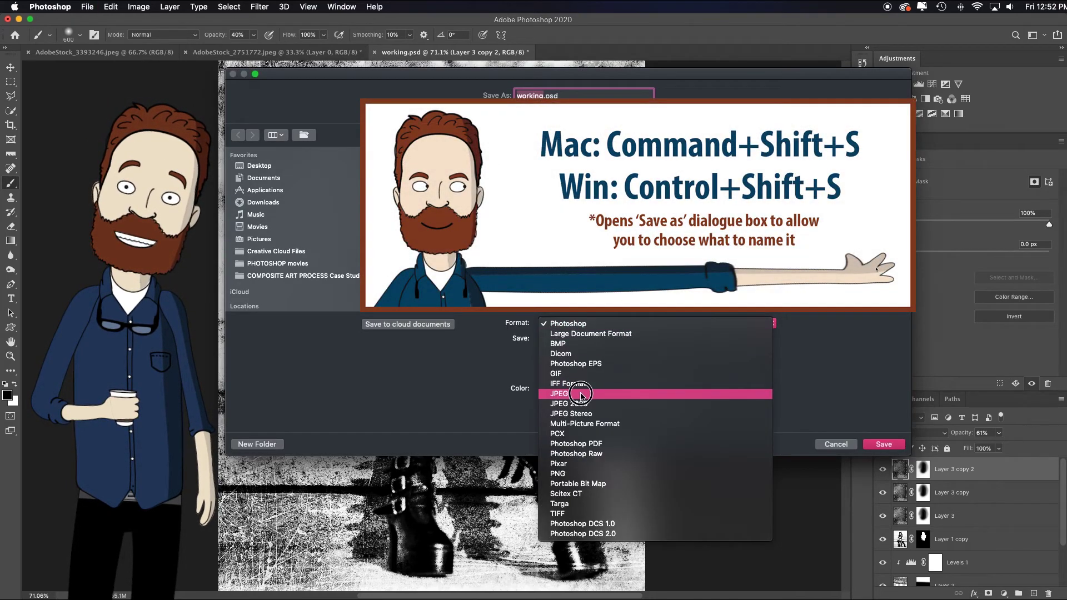
click(582, 393)
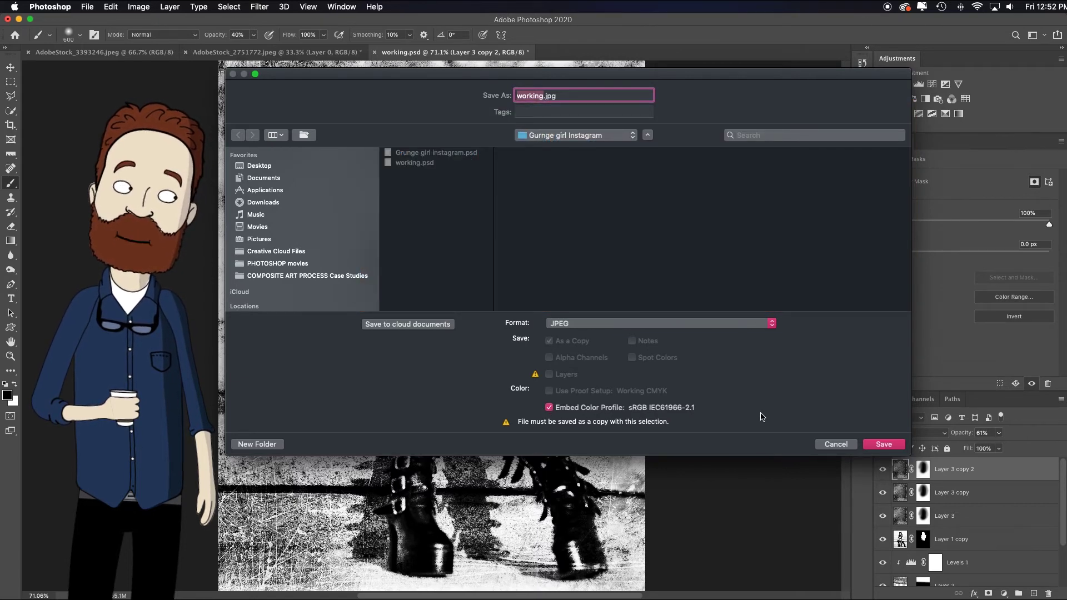
click(883, 444)
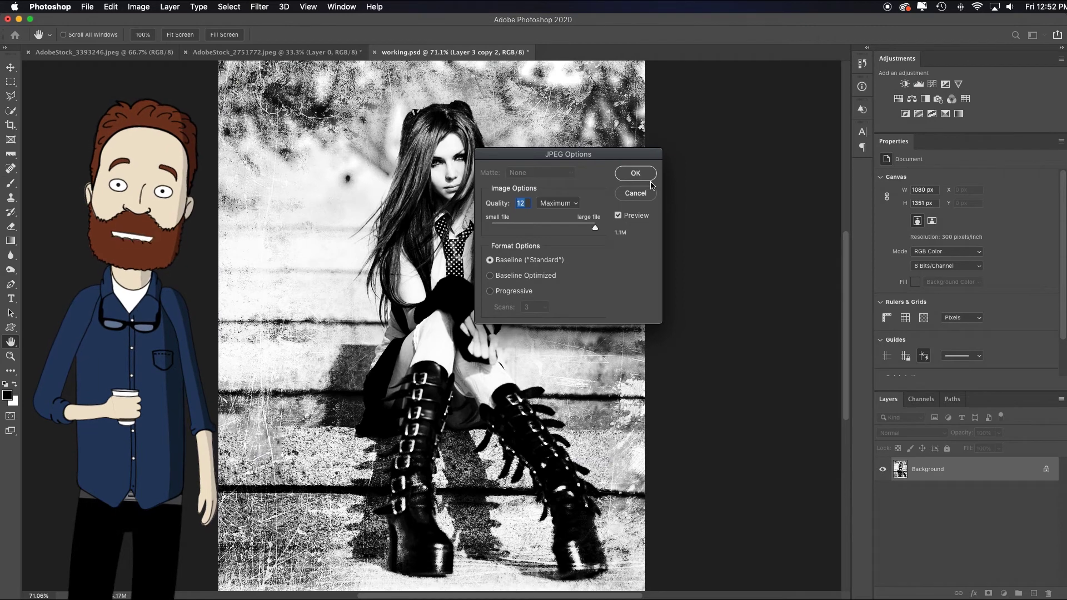
click(645, 175)
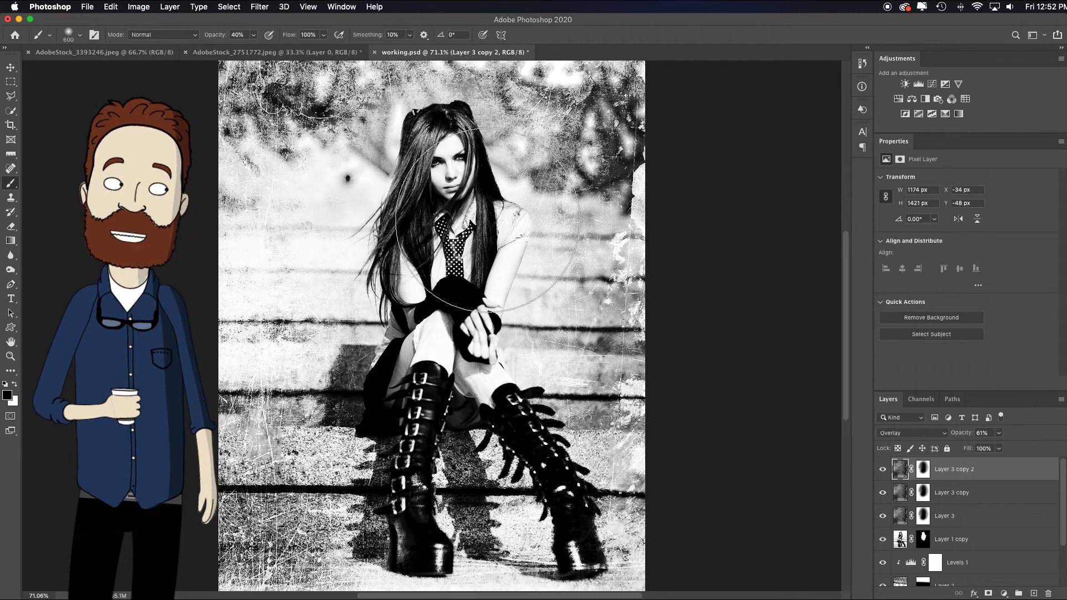
click(374, 53)
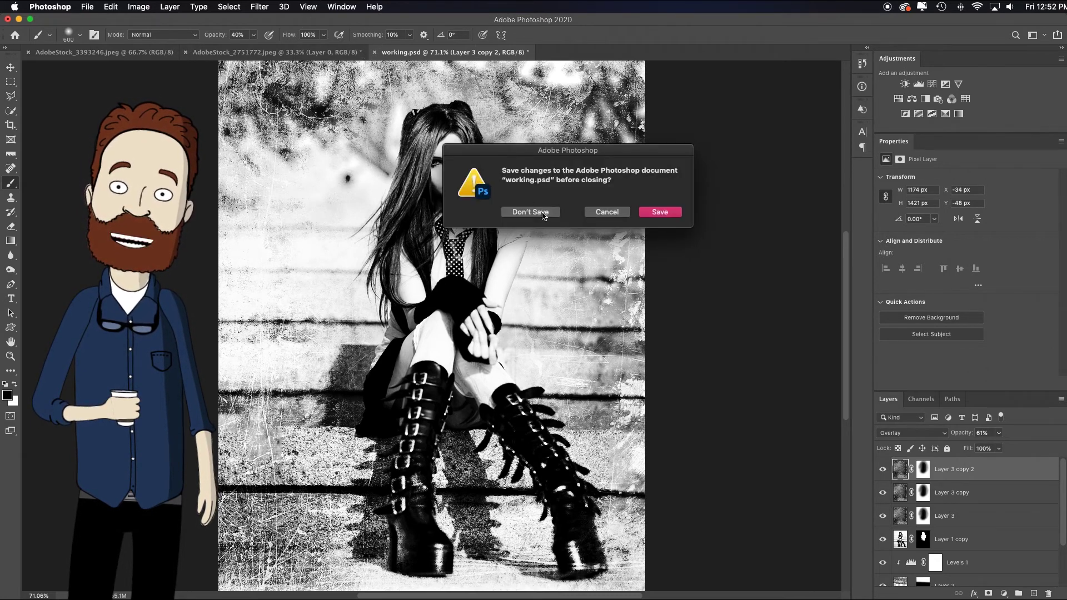